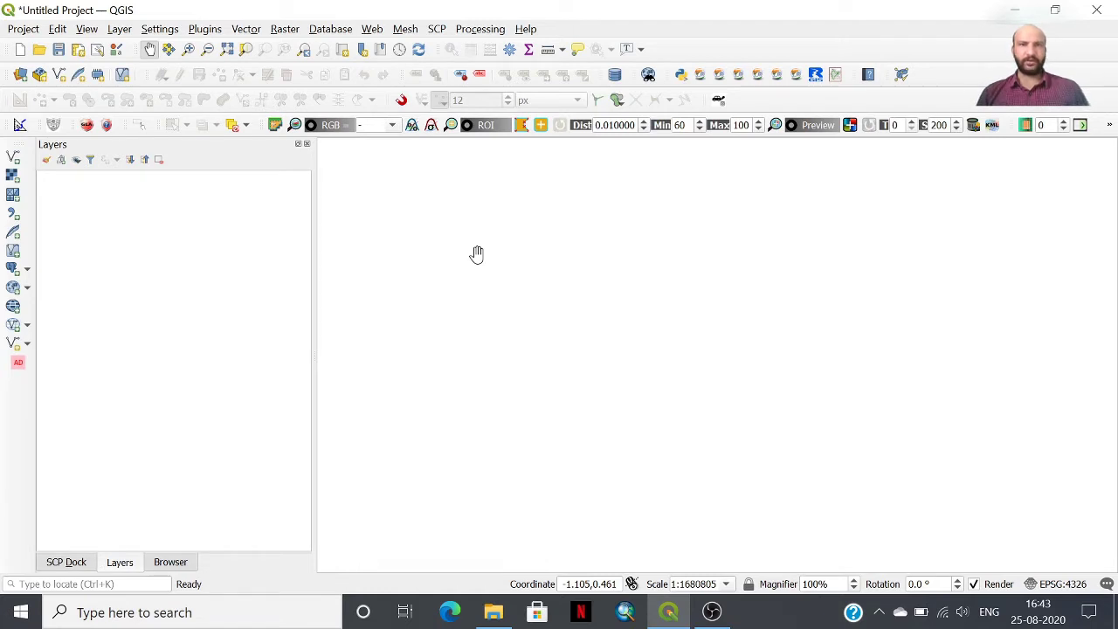
Check that the Semi-Automatic Classification Plugin is enabled among the installed plugins and view its details
{"action": "left_click", "coordinate": [477, 255]}
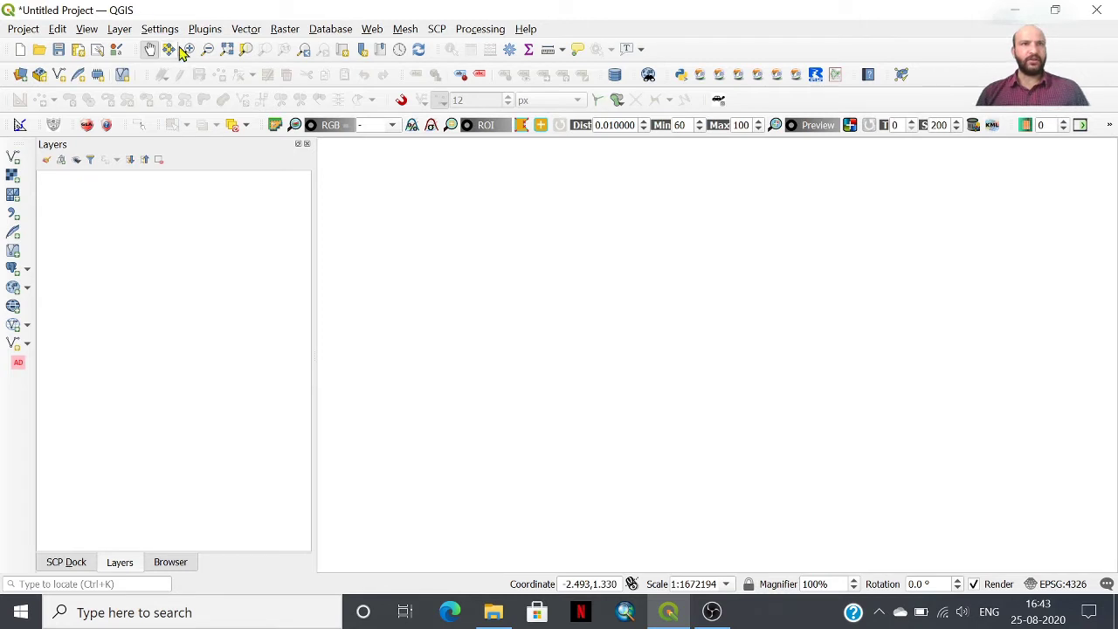
{"action": "left_click", "coordinate": [203, 31]}
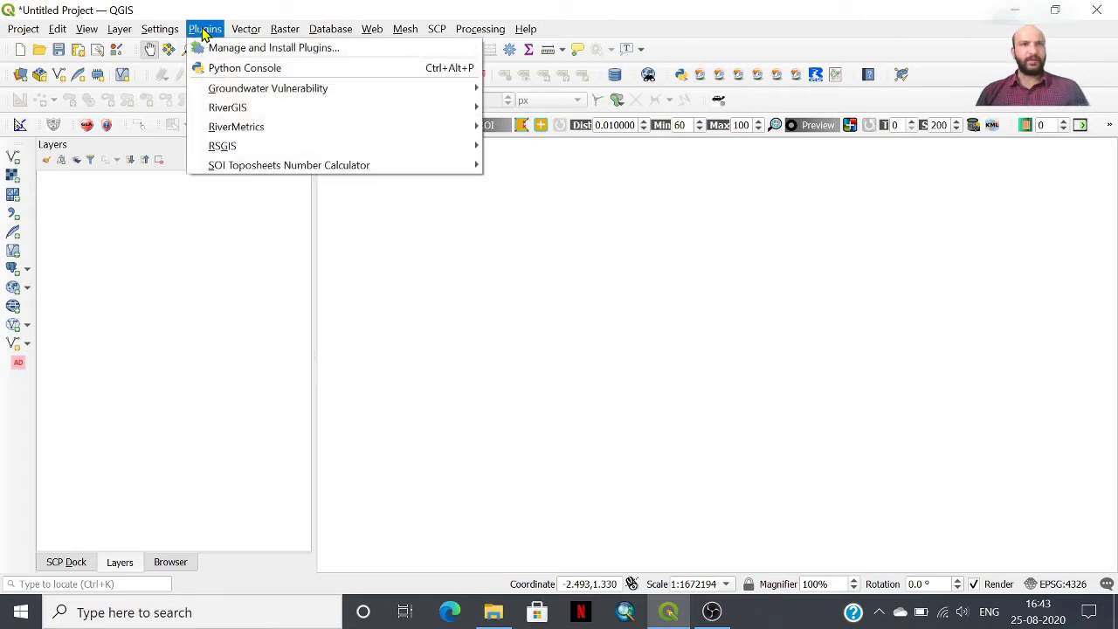
{"action": "left_click", "coordinate": [250, 50]}
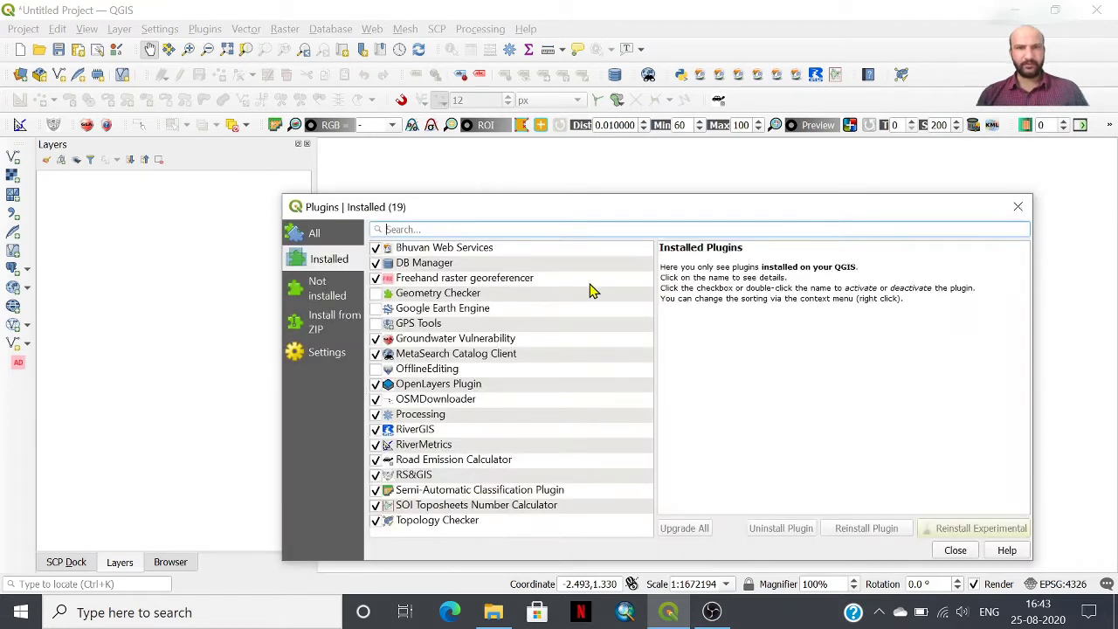
{"action": "left_click_drag", "start_coordinate": [562, 217], "coordinate": [558, 184]}
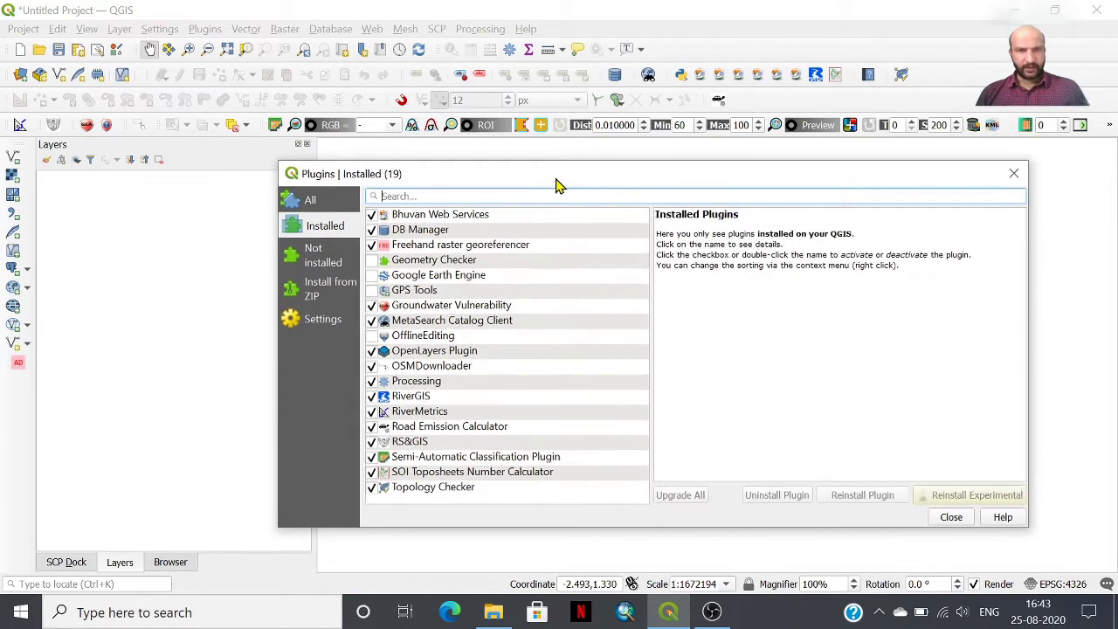
{"action": "left_click", "coordinate": [431, 463]}
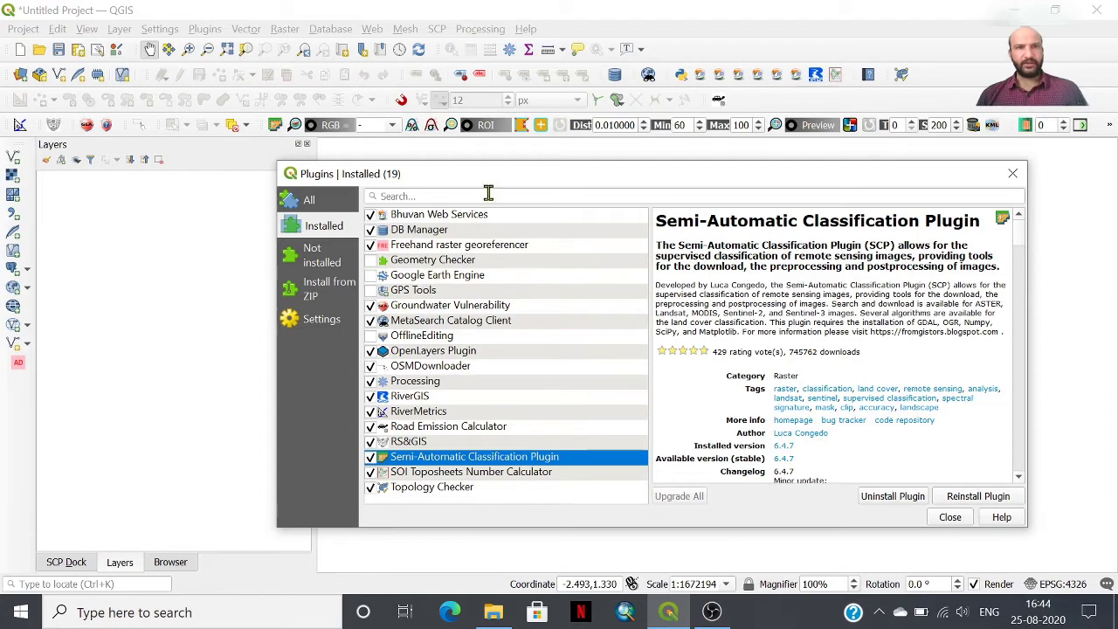
{"action": "left_click_drag", "start_coordinate": [472, 185], "coordinate": [467, 172]}
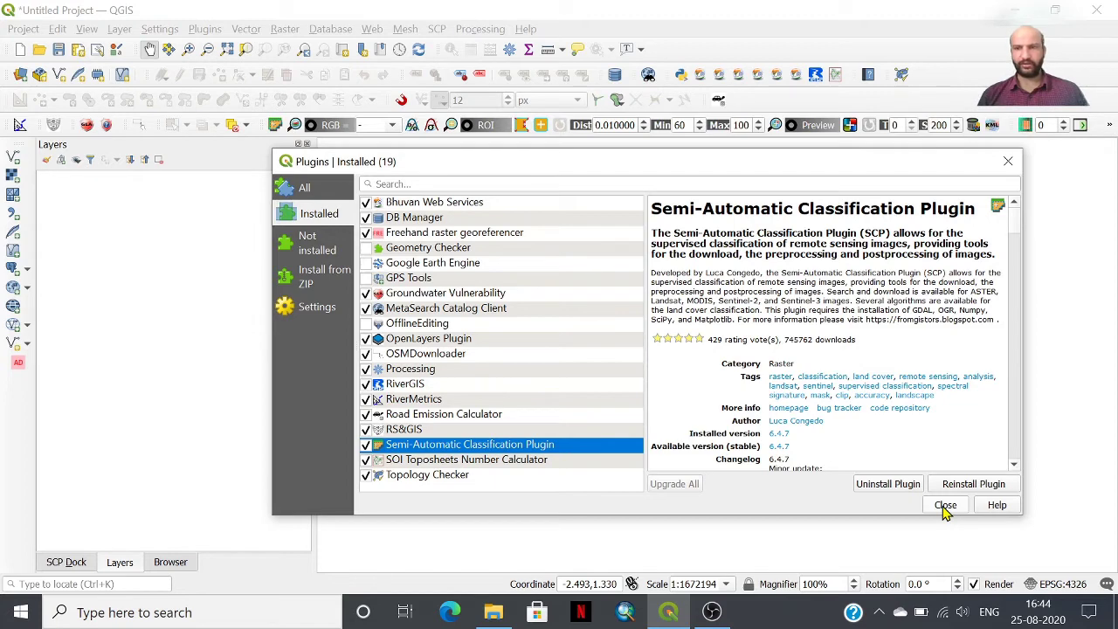
{"action": "left_click", "coordinate": [945, 505]}
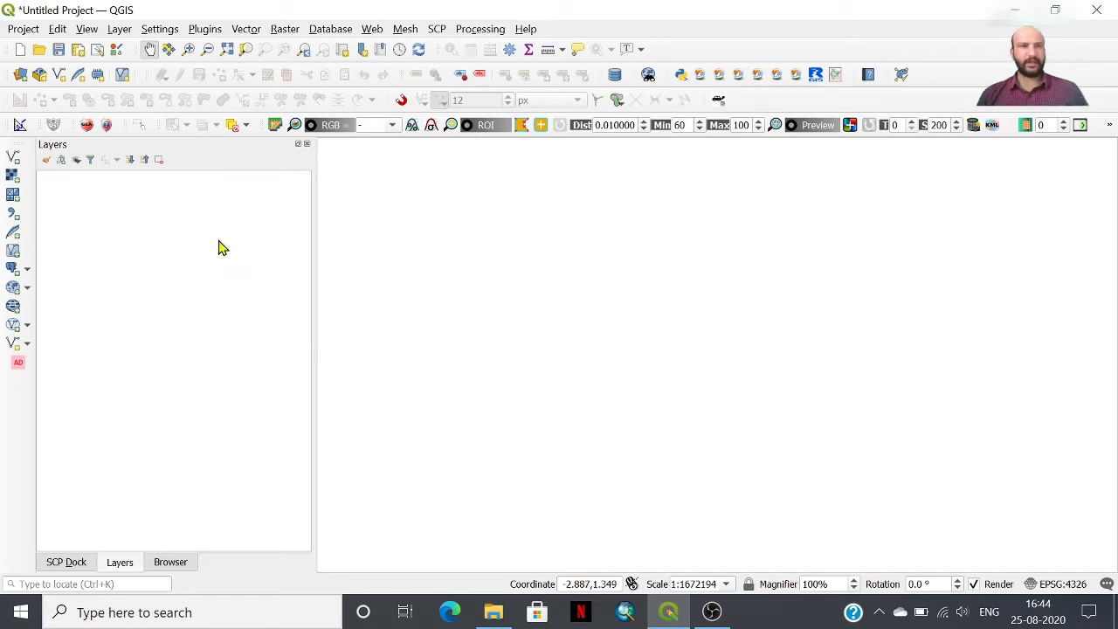
Display the SCP Dock in place of the layer list
{"action": "left_click", "coordinate": [59, 564]}
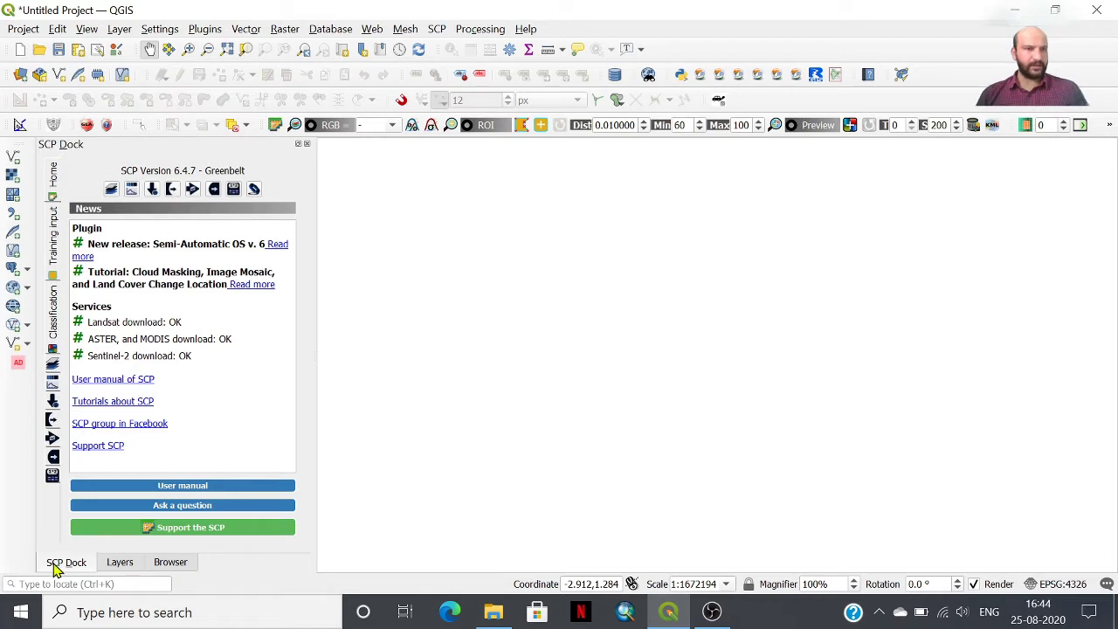
{"action": "left_click", "coordinate": [120, 566]}
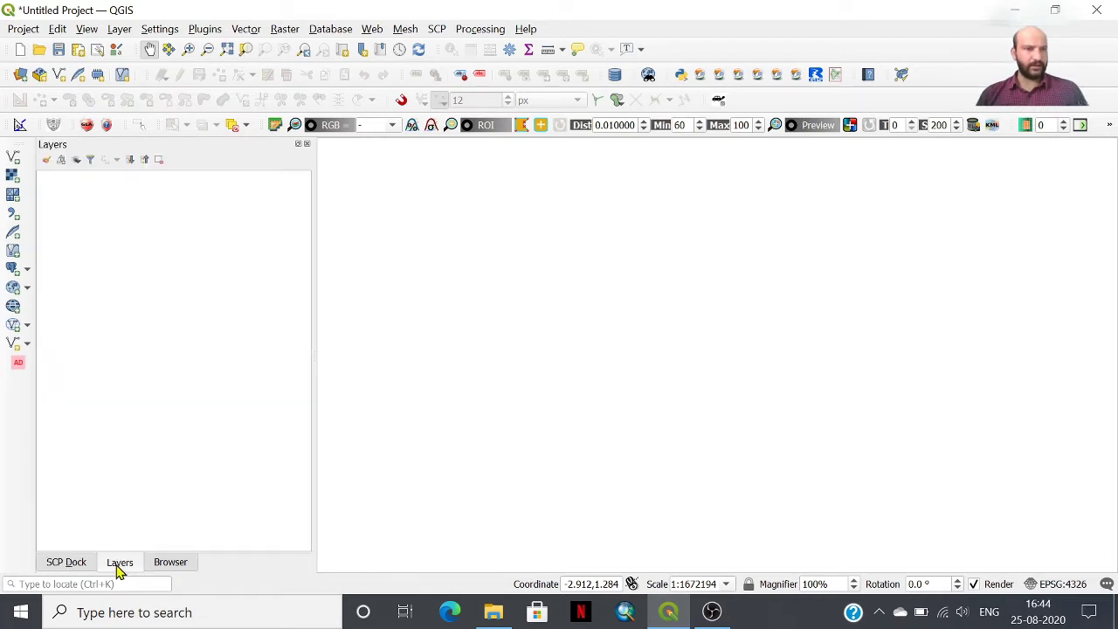
{"action": "left_click", "coordinate": [75, 565]}
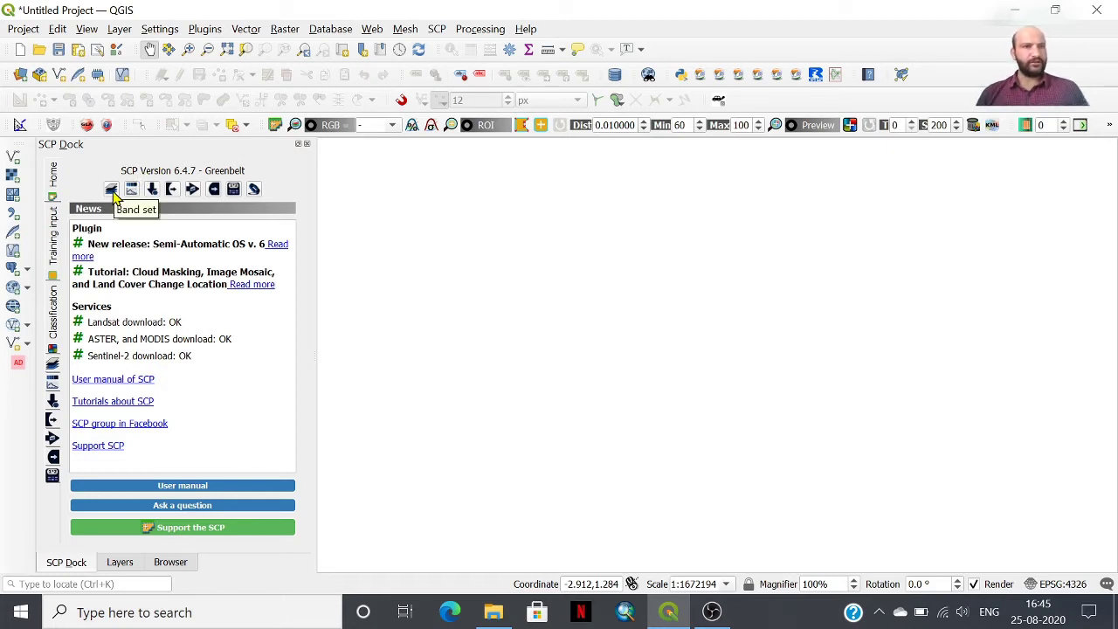
Open the Semi-Automatic Classification Plugin window and show its Band set page
{"action": "left_click", "coordinate": [275, 127]}
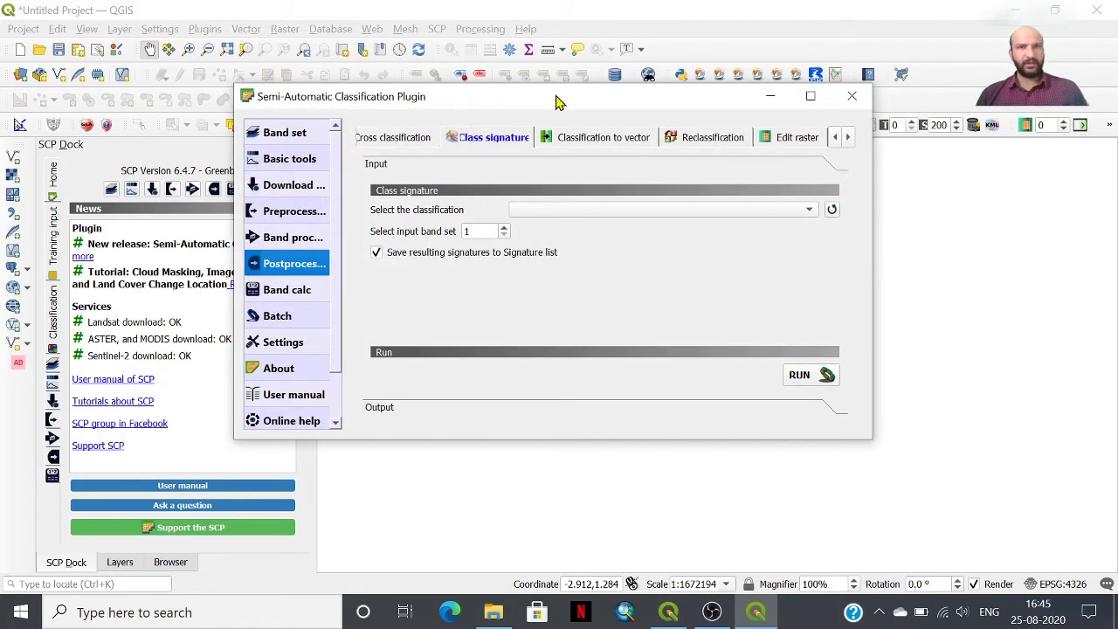
{"action": "left_click_drag", "start_coordinate": [559, 103], "coordinate": [614, 153]}
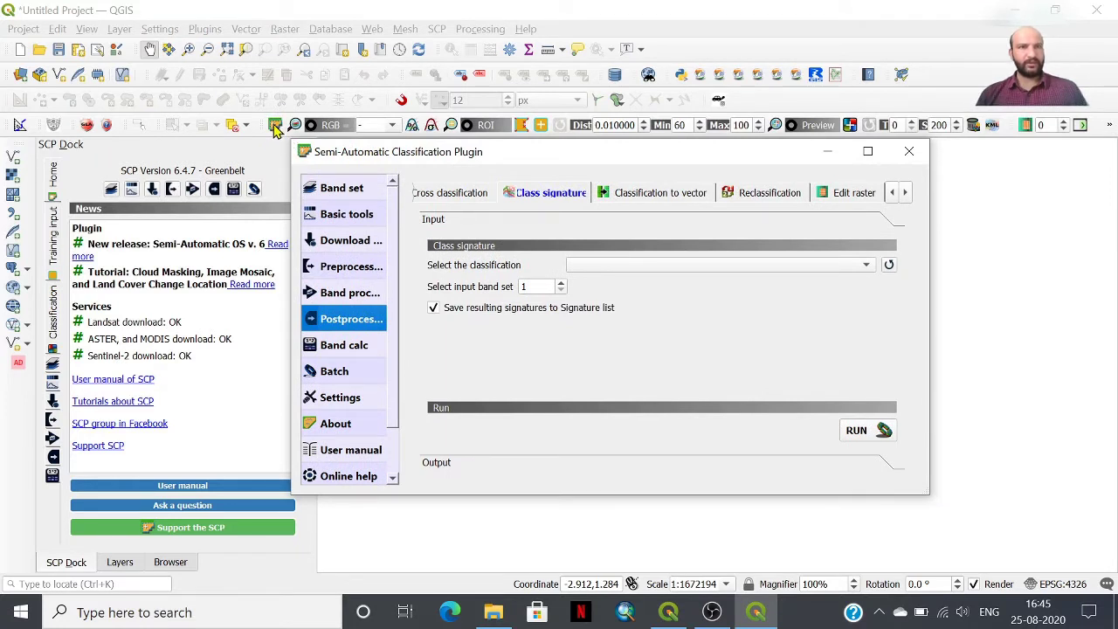
{"action": "mouse_move", "coordinate": [322, 157]}
{"action": "left_mouse_down"}
{"action": "mouse_move", "coordinate": [328, 149]}
{"action": "mouse_move", "coordinate": [332, 162]}
{"action": "left_mouse_up"}
{"action": "left_click", "coordinate": [339, 194]}
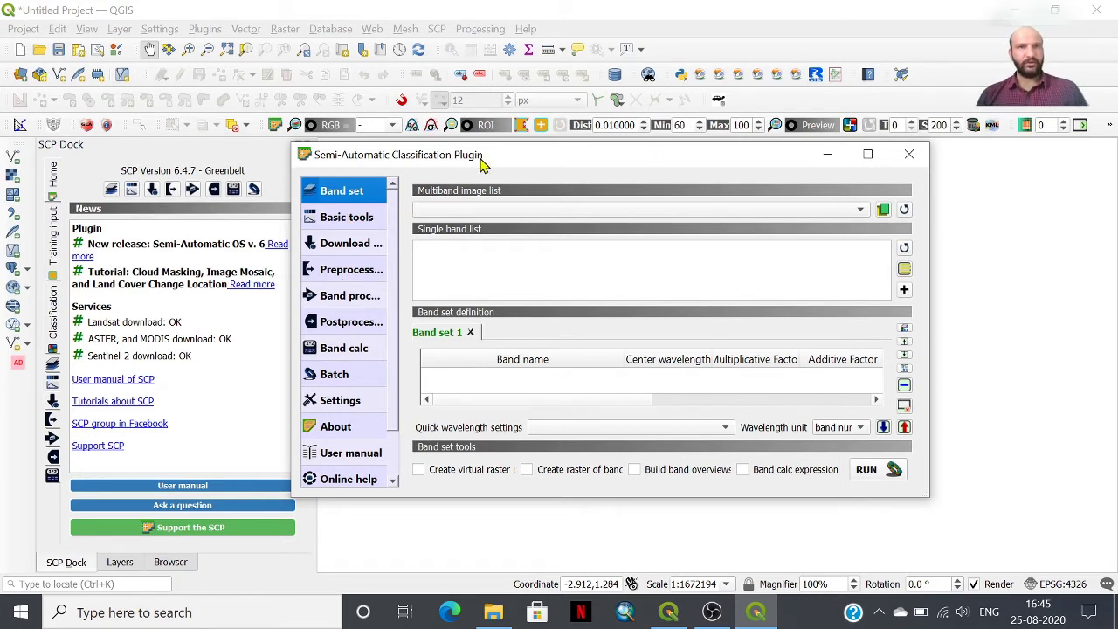
{"action": "left_click_drag", "start_coordinate": [478, 163], "coordinate": [500, 163]}
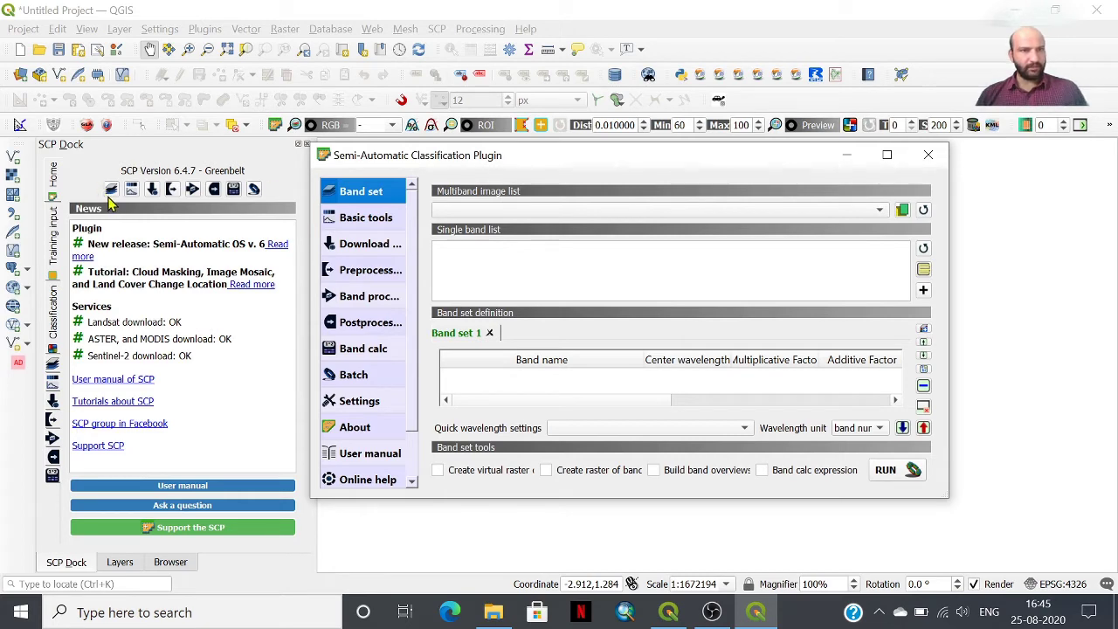
View the RGB list in the plugin's Basic tools and return to the Band set page
{"action": "left_click", "coordinate": [111, 191]}
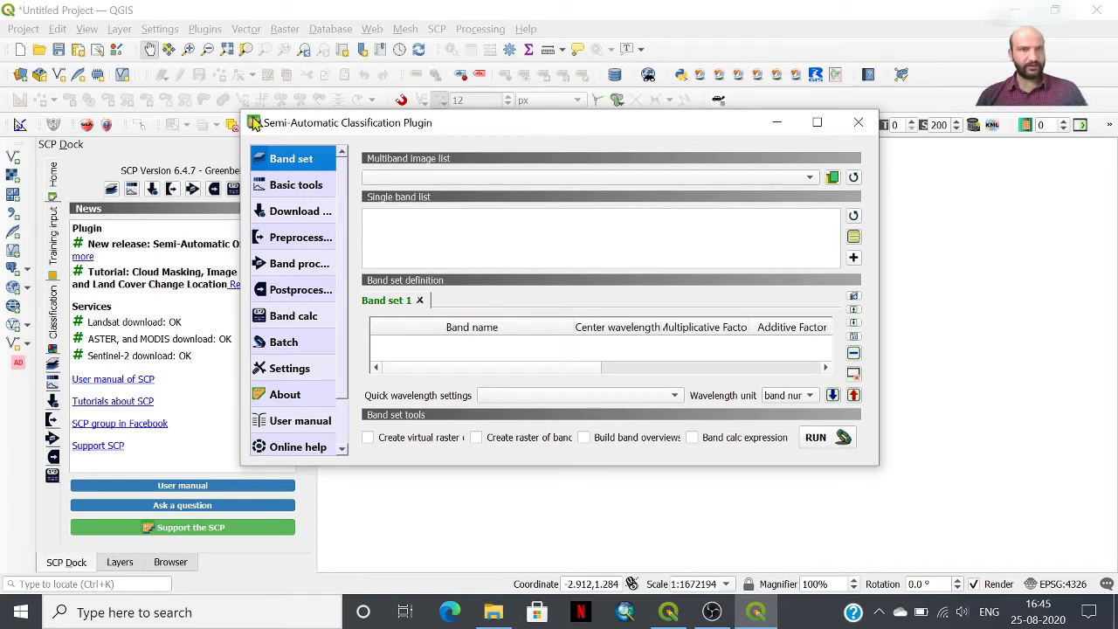
{"action": "left_click", "coordinate": [133, 191]}
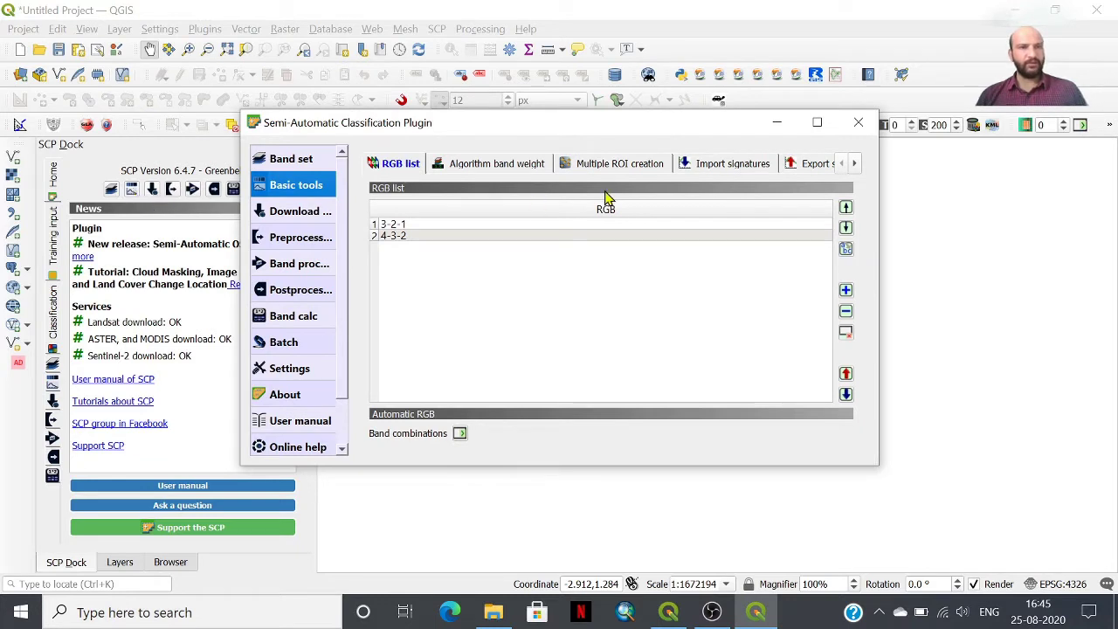
{"action": "left_click", "coordinate": [297, 160]}
{"action": "left_click_drag", "start_coordinate": [579, 133], "coordinate": [636, 155]}
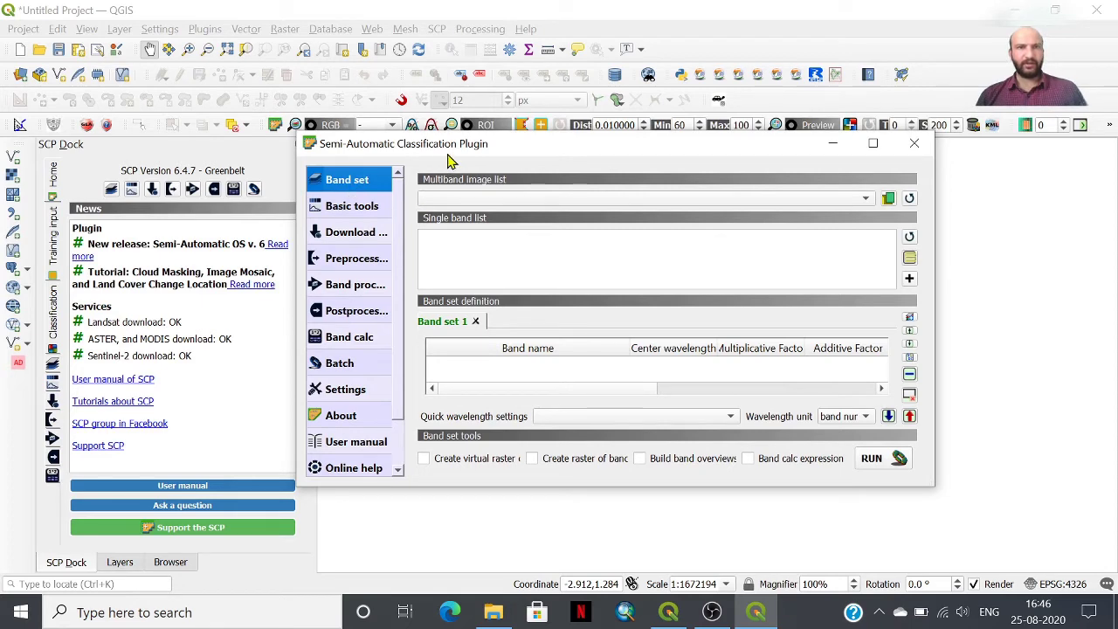
{"action": "left_click_drag", "start_coordinate": [447, 154], "coordinate": [451, 157]}
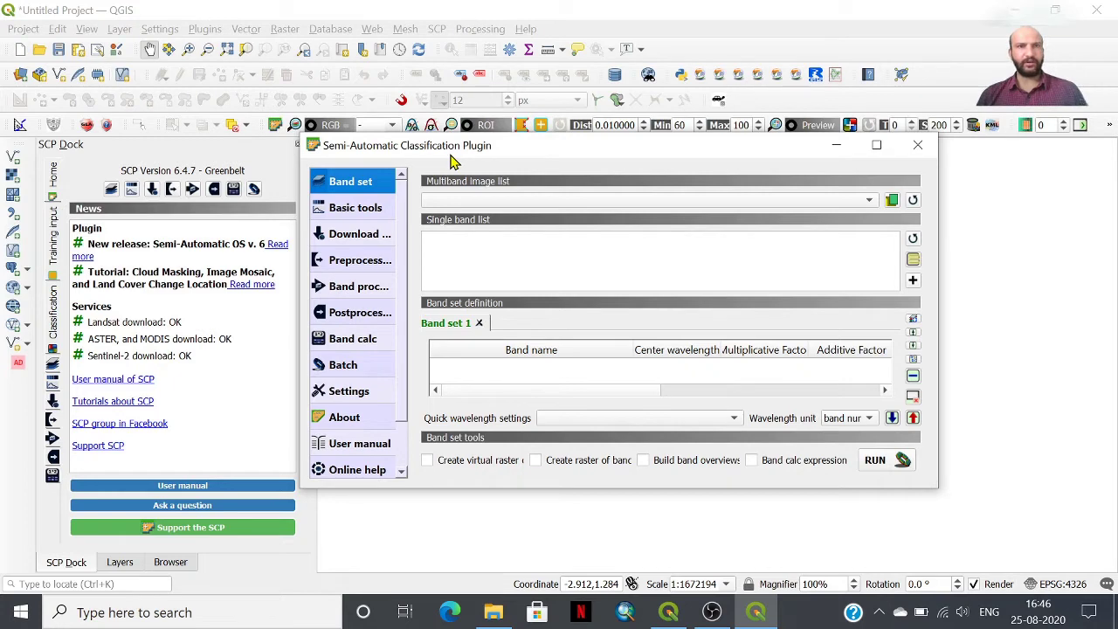
{"action": "left_click_drag", "start_coordinate": [348, 156], "coordinate": [437, 159]}
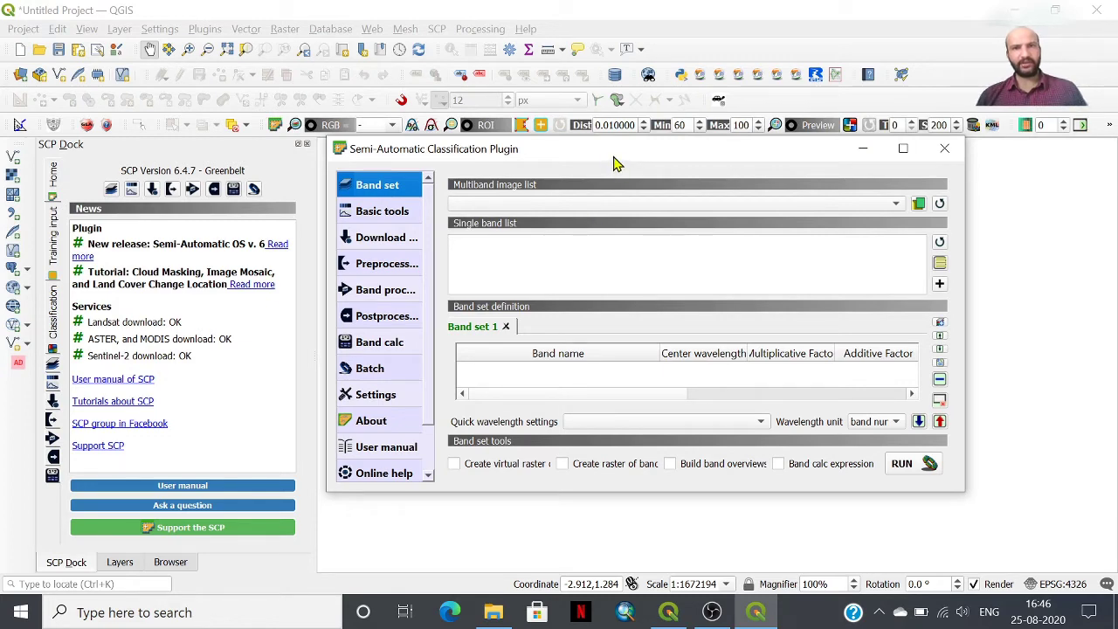
{"action": "left_click_drag", "start_coordinate": [614, 162], "coordinate": [607, 160]}
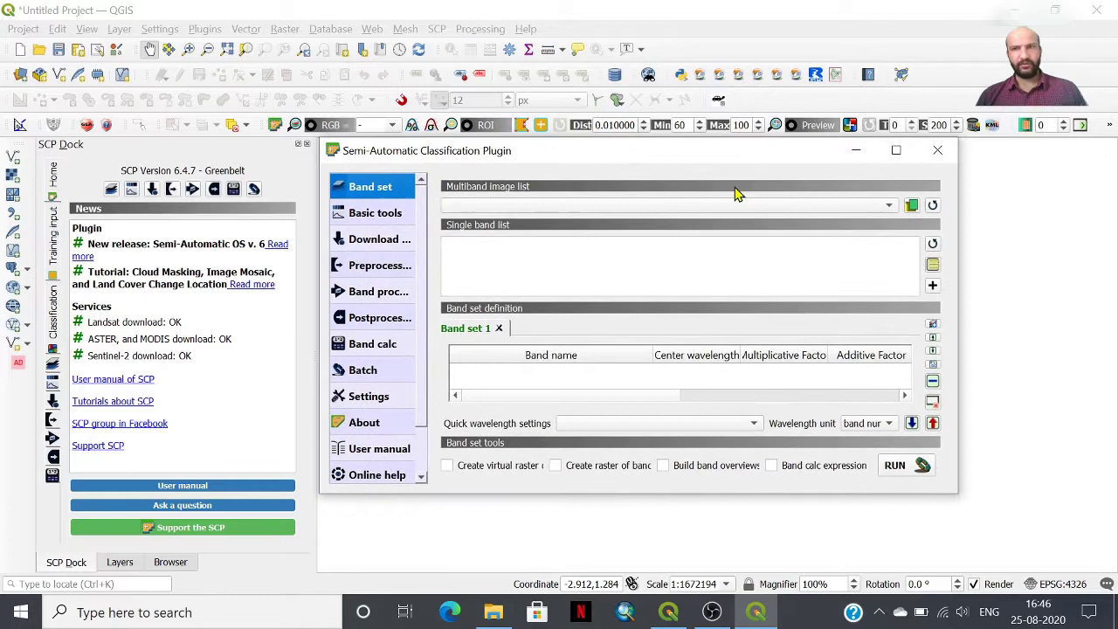
Load the raster Tulasi_FCC_LANDSAT8 from the Desktop folder Landsat_Rar Data > FCC as the multiband image of Band set 1
{"action": "left_click", "coordinate": [911, 206]}
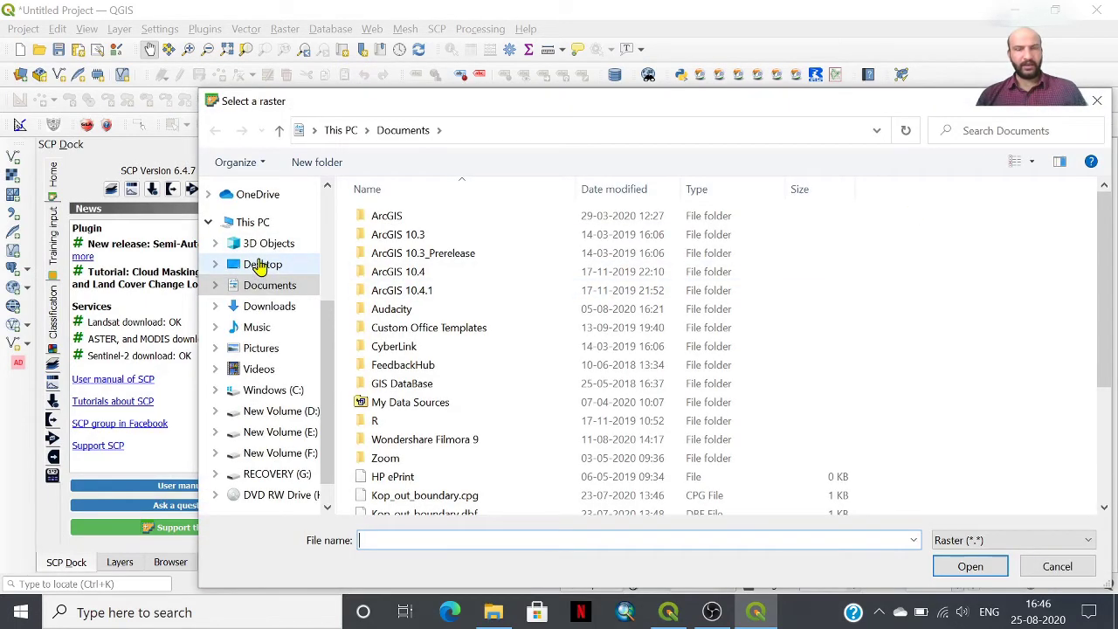
{"action": "left_click", "coordinate": [260, 266]}
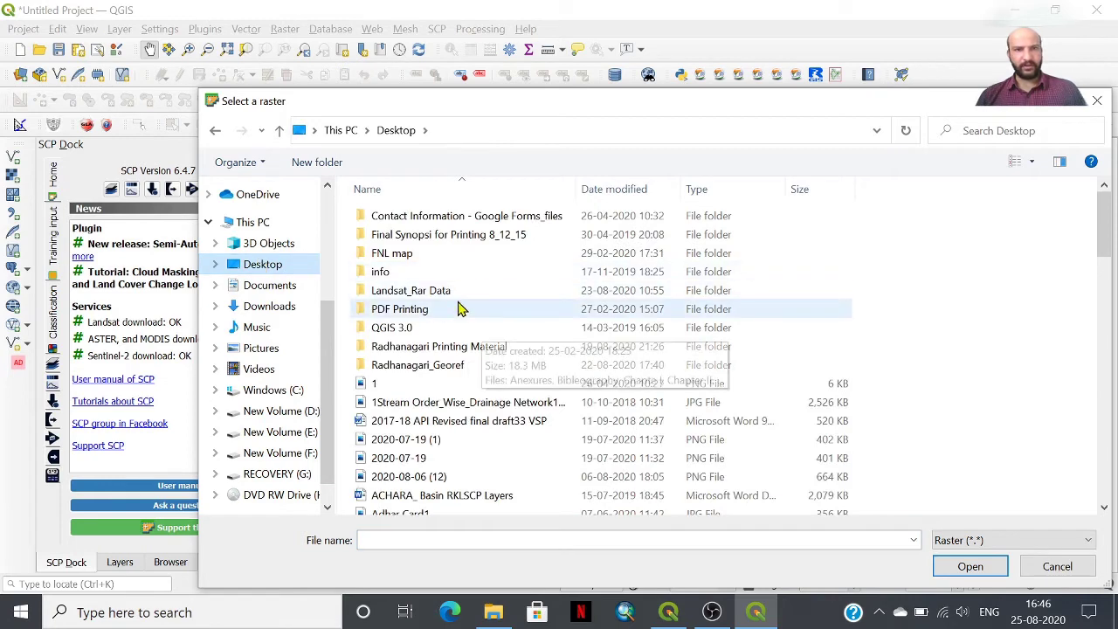
{"action": "double_click", "coordinate": [440, 296]}
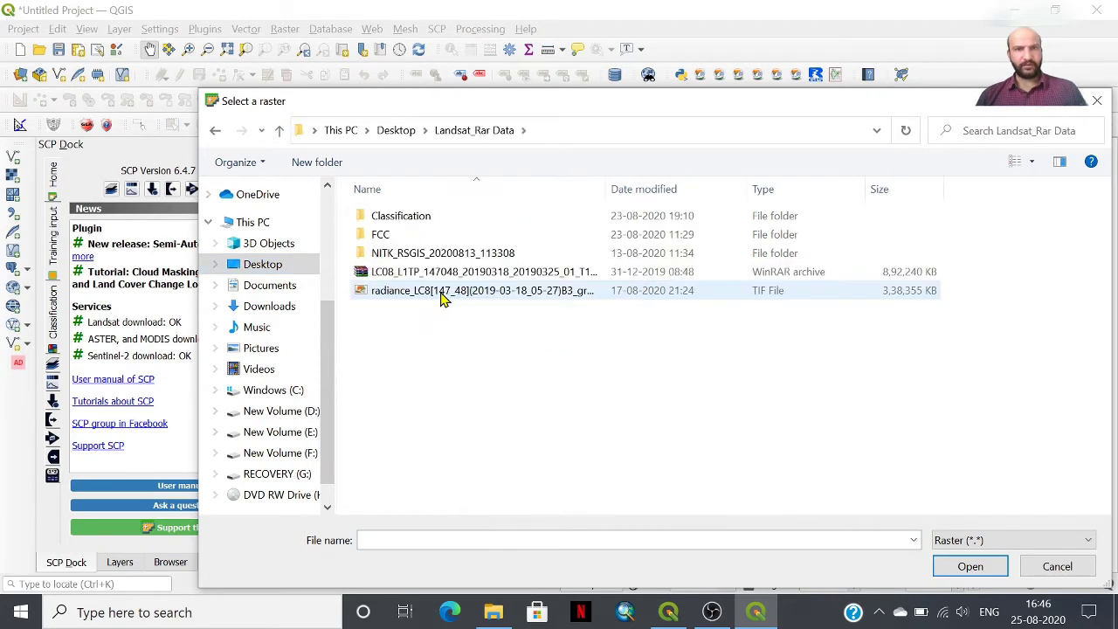
{"action": "double_click", "coordinate": [383, 241]}
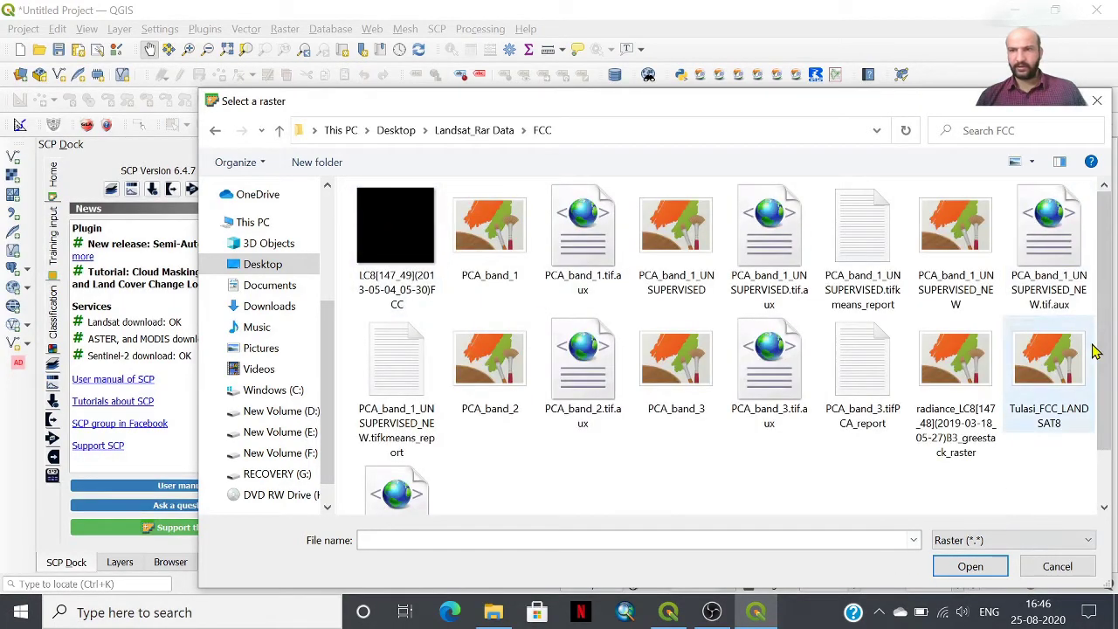
{"action": "left_click", "coordinate": [1052, 372]}
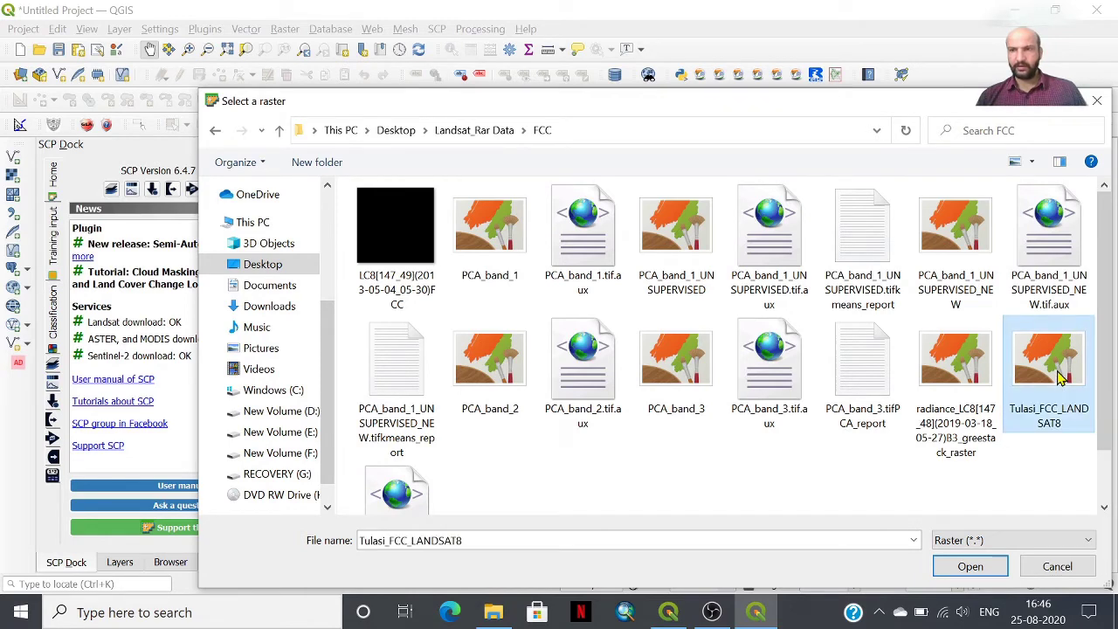
{"action": "left_click", "coordinate": [977, 570]}
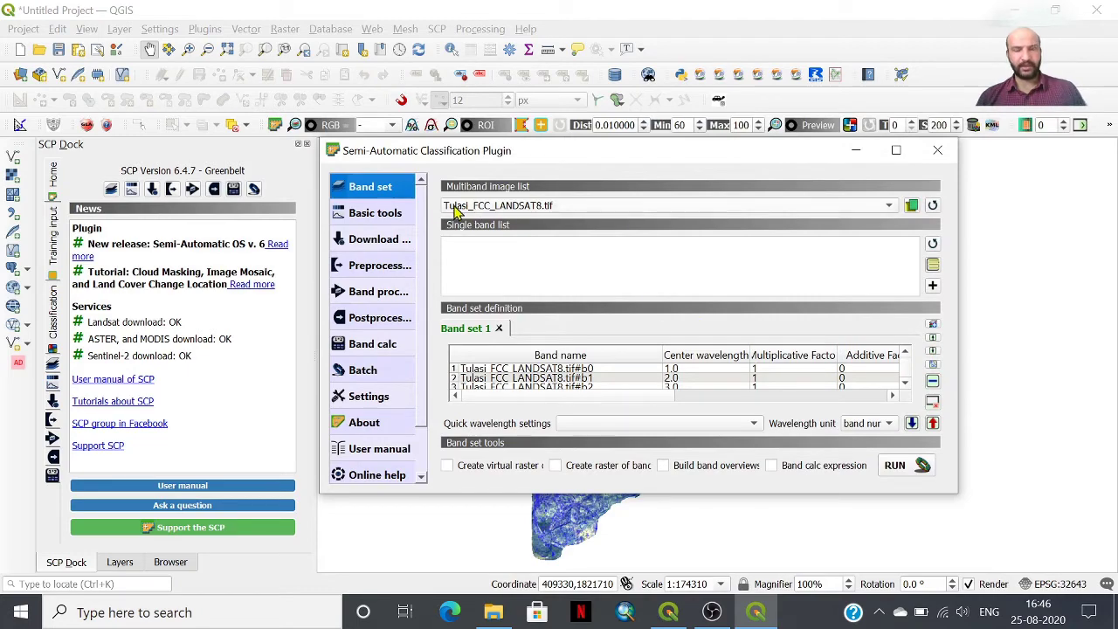
Set the quick wavelength settings of Band set 1 to Landsat 8 OLI [bands 2, 3, 4, 5, 6, 7]
{"action": "left_click_drag", "start_coordinate": [632, 151], "coordinate": [373, 149]}
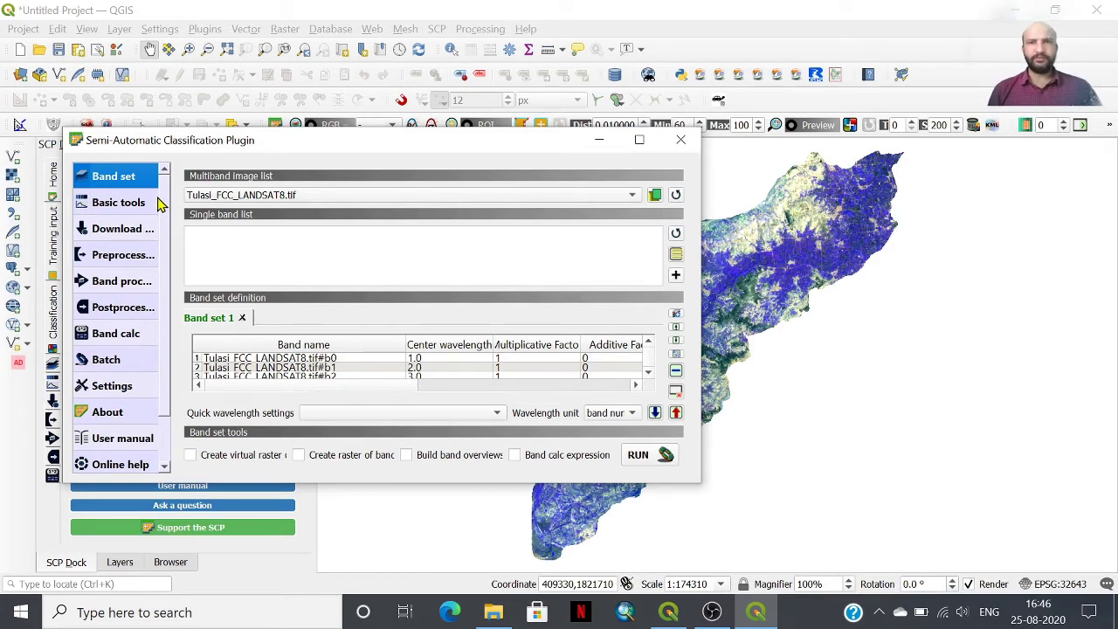
{"action": "key", "text": "XF86MonBrightnessUp"}
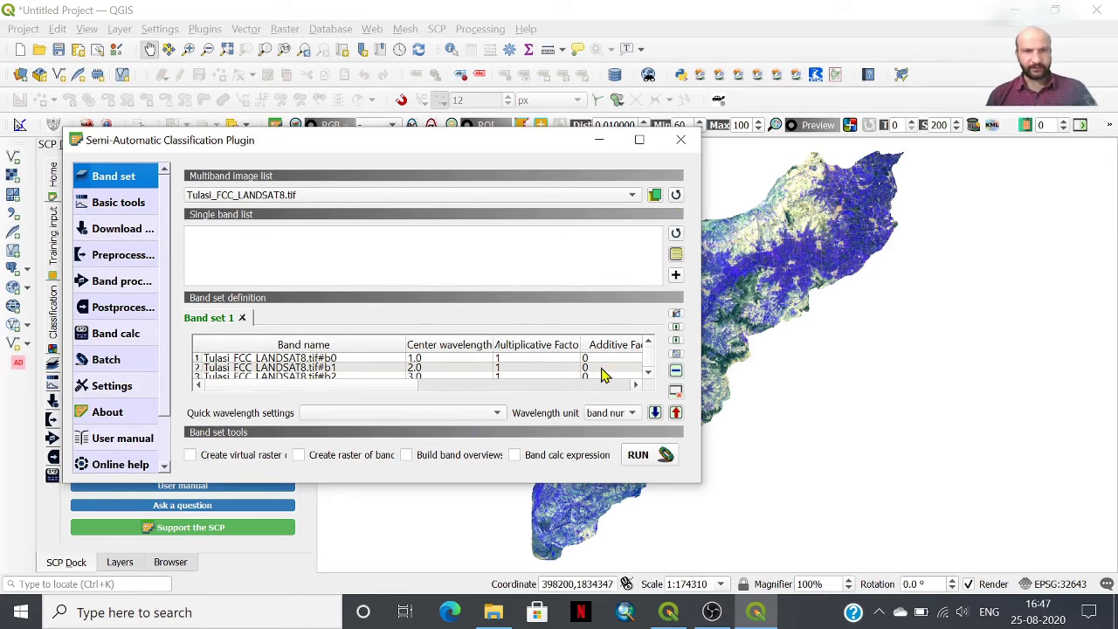
{"action": "left_click", "coordinate": [496, 416]}
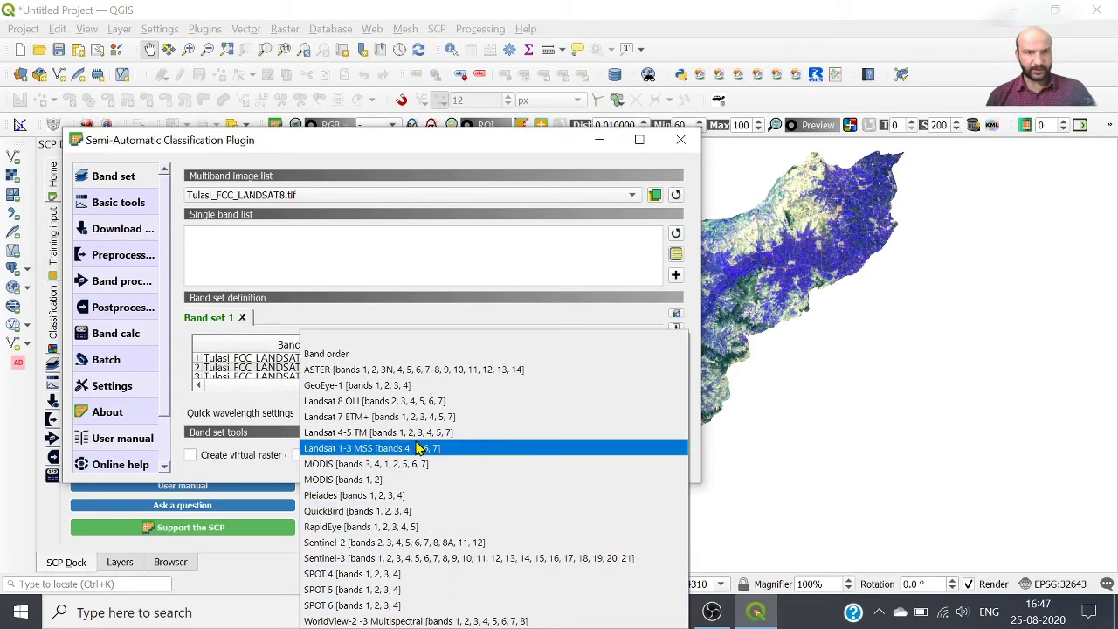
{"action": "left_click", "coordinate": [404, 405]}
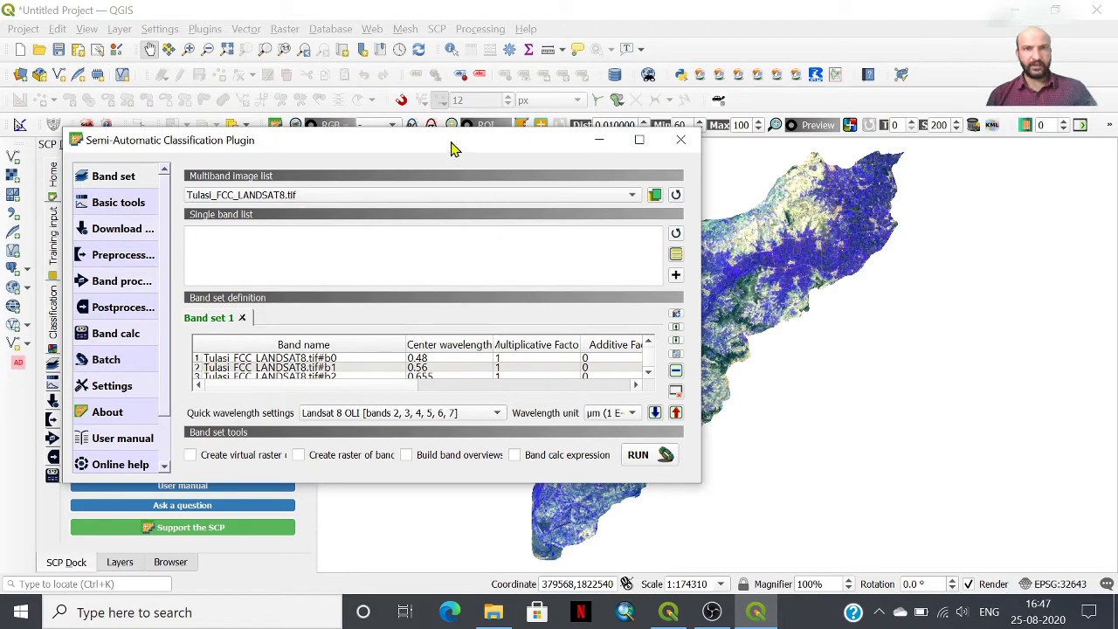
Widen the plugin window until all columns of the Band set 1 table fit
{"action": "left_click_drag", "start_coordinate": [451, 142], "coordinate": [512, 145]}
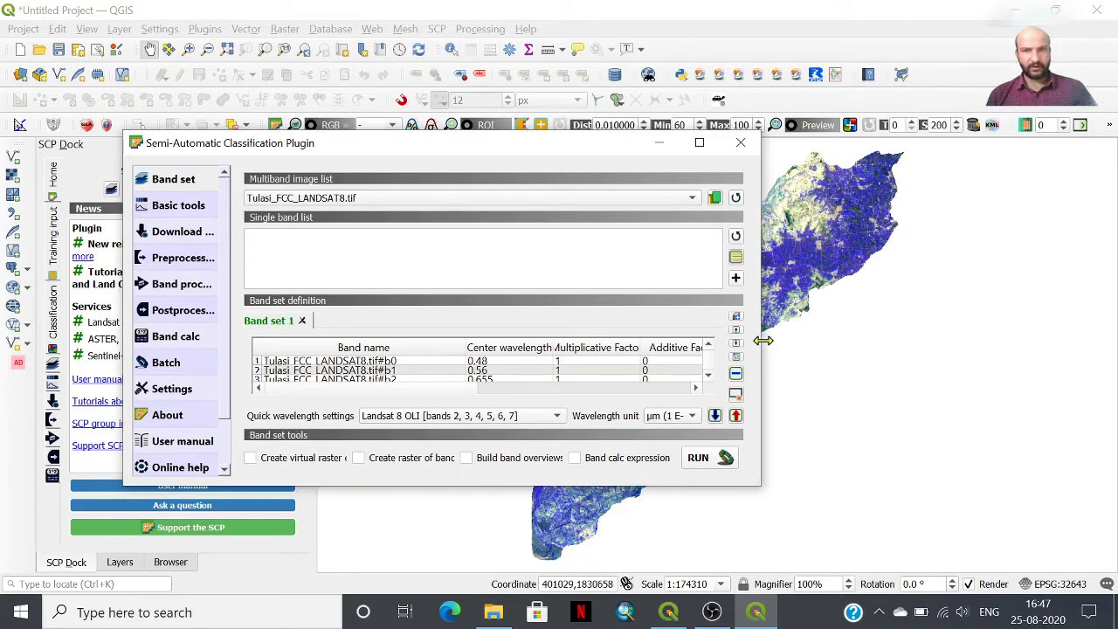
{"action": "left_click_drag", "start_coordinate": [762, 341], "coordinate": [1022, 348]}
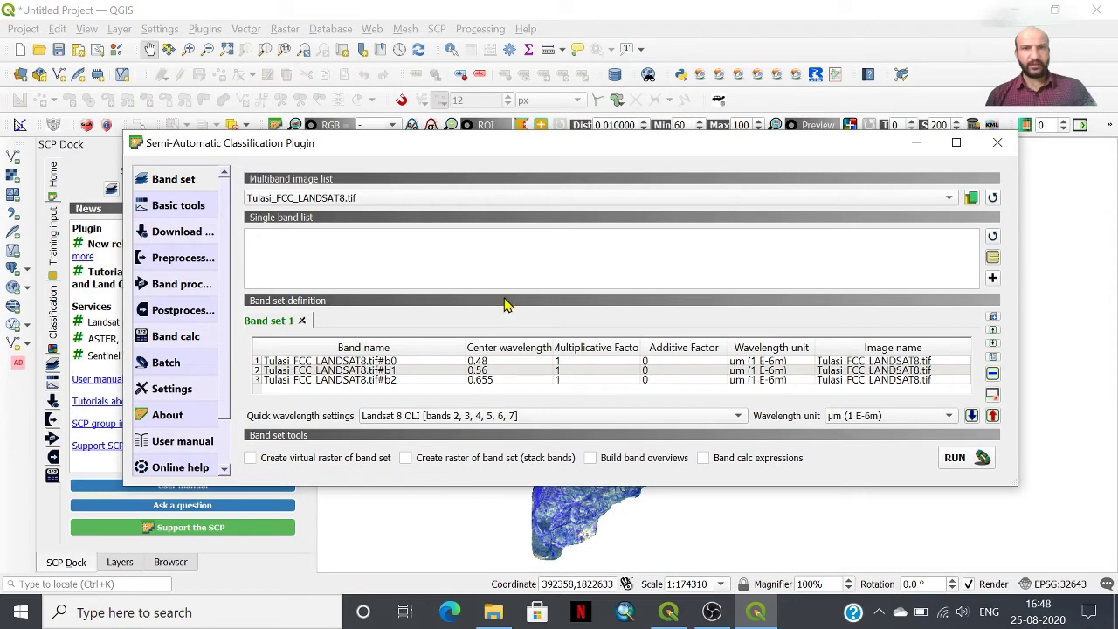
{"action": "left_click_drag", "start_coordinate": [518, 164], "coordinate": [515, 135]}
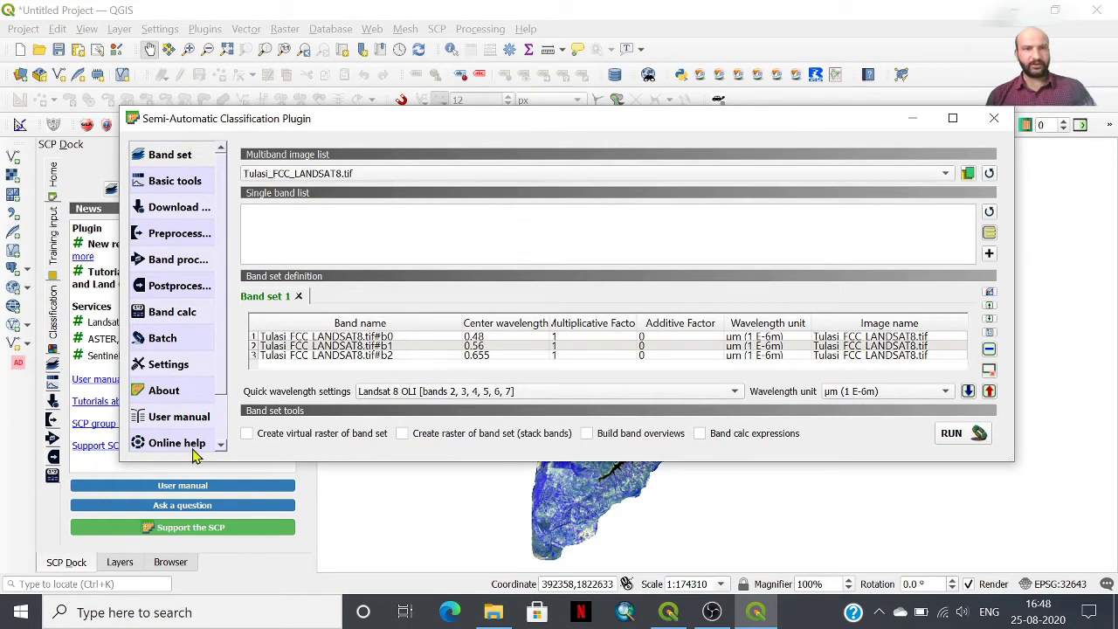
Render the Tulasi_FCC_LANDSAT8 layer with Band 3 as red, Band 2 as green and Band 1 (Gray) as blue
{"action": "left_click", "coordinate": [125, 560]}
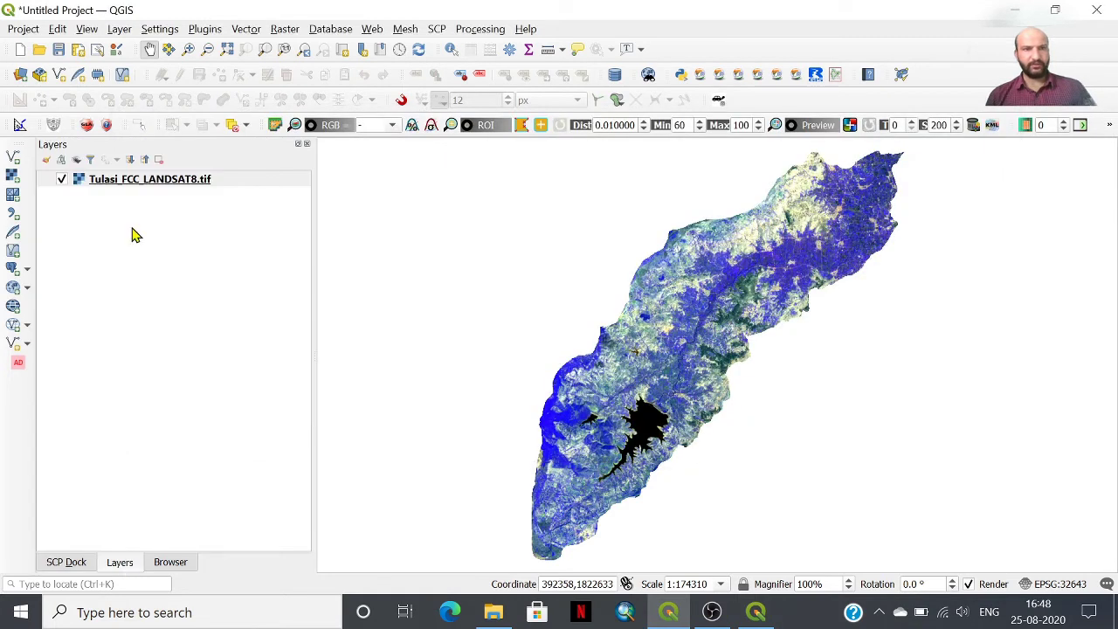
{"action": "double_click", "coordinate": [198, 187]}
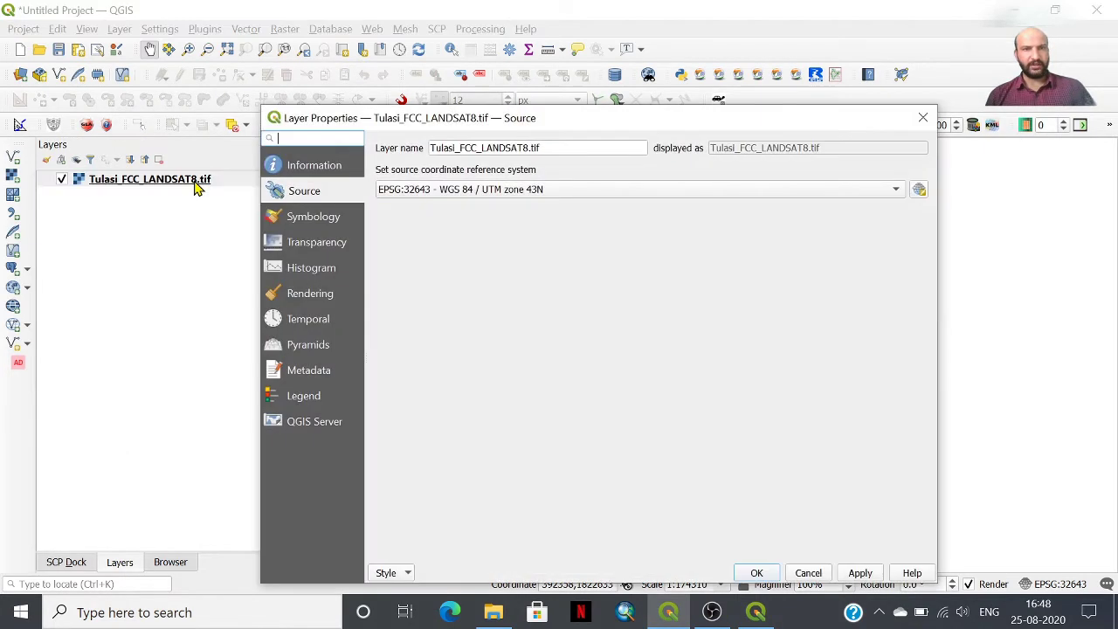
{"action": "left_click", "coordinate": [341, 220]}
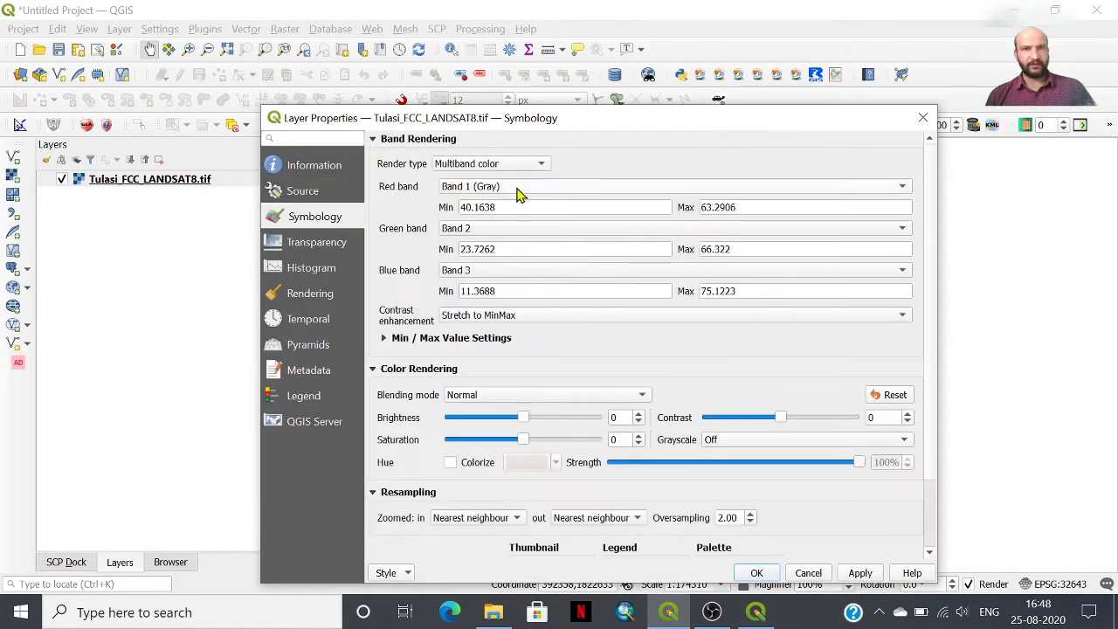
{"action": "left_click", "coordinate": [516, 186]}
{"action": "left_click", "coordinate": [507, 218]}
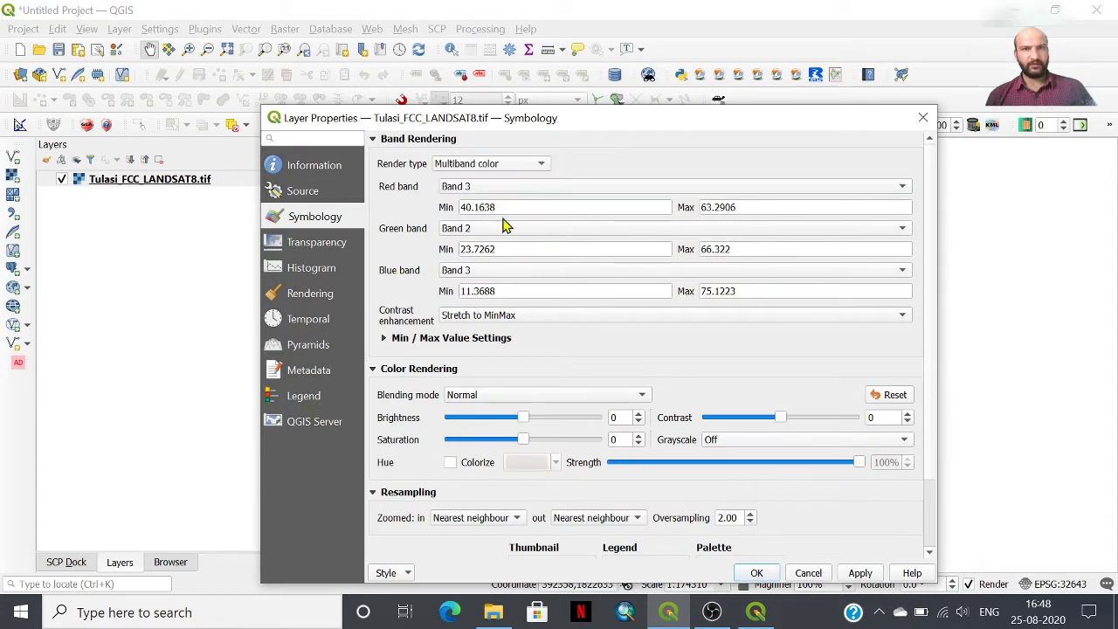
{"action": "left_click", "coordinate": [503, 232]}
{"action": "left_click", "coordinate": [506, 229]}
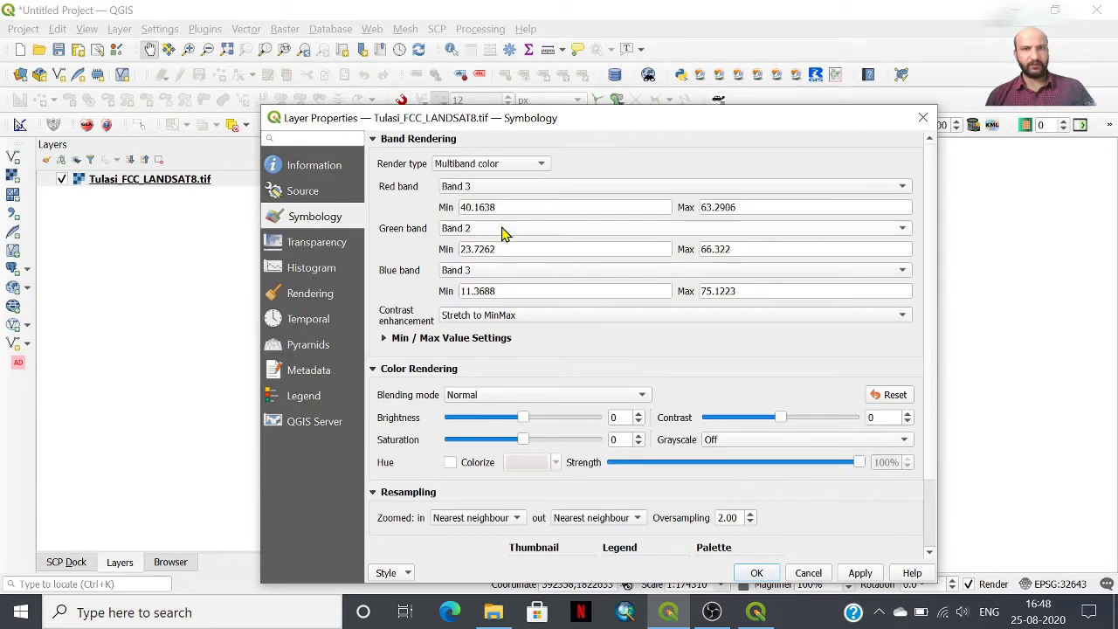
{"action": "left_click", "coordinate": [500, 274]}
{"action": "left_click", "coordinate": [495, 243]}
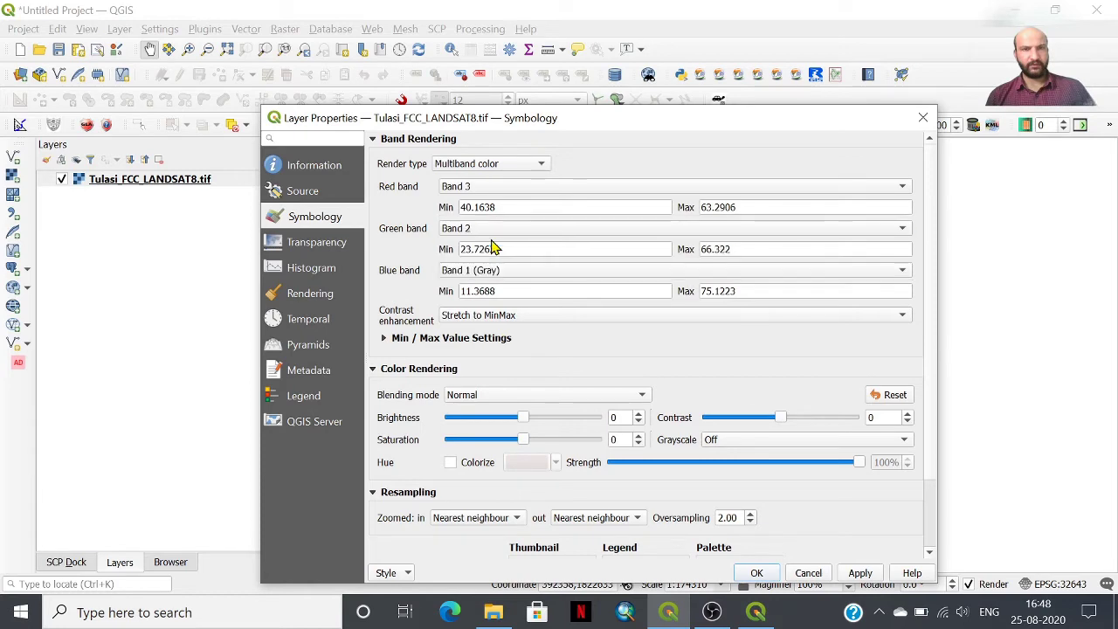
{"action": "left_click", "coordinate": [860, 572]}
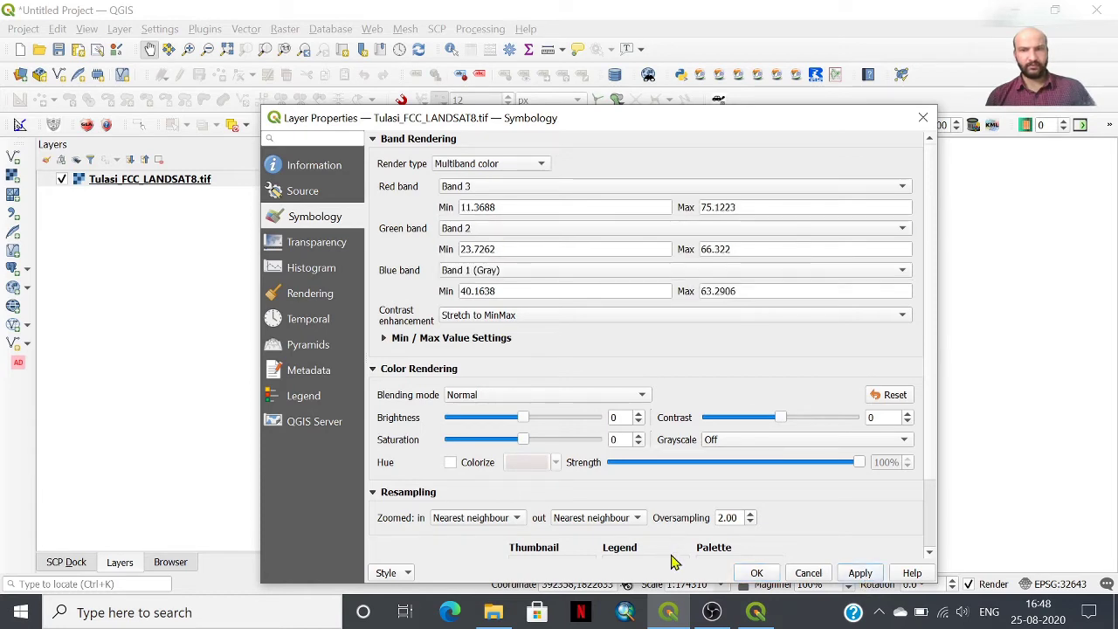
{"action": "left_click", "coordinate": [756, 573]}
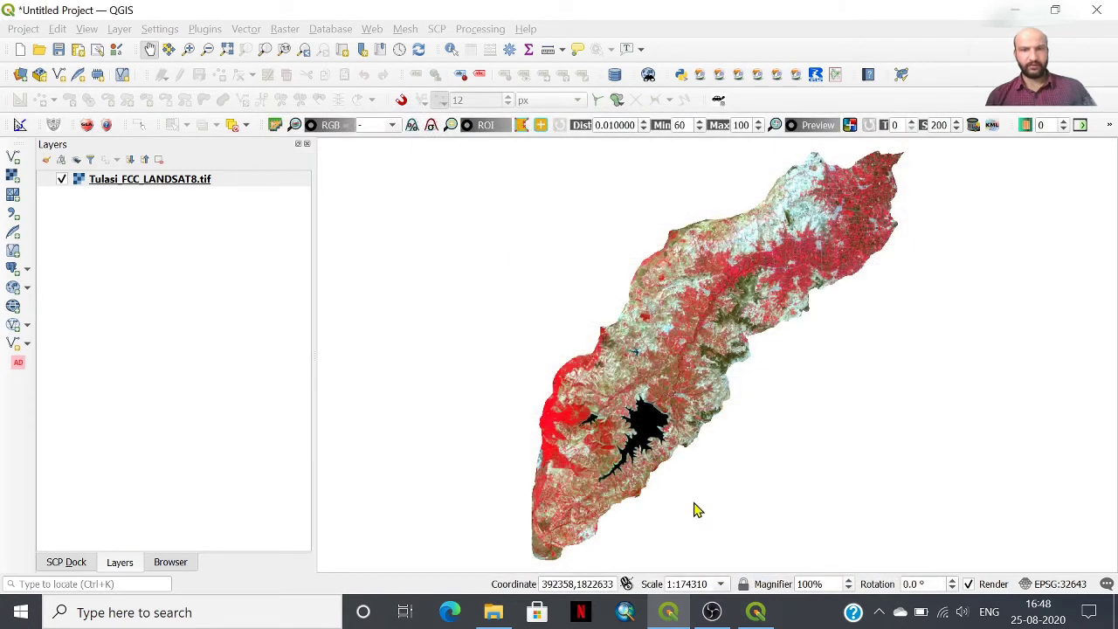
Review the plugin's Basic tools: RGB list, algorithm band weight, multiple ROI creation, signature import and export, signature threshold and LCS threshold
{"action": "left_click", "coordinate": [750, 610]}
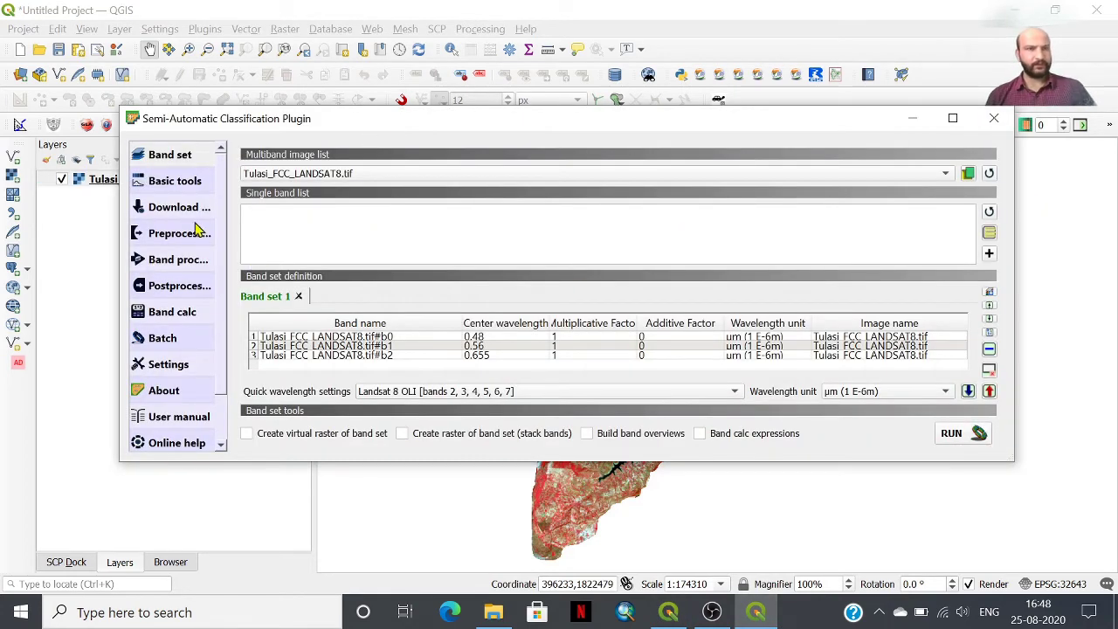
{"action": "left_click", "coordinate": [184, 185]}
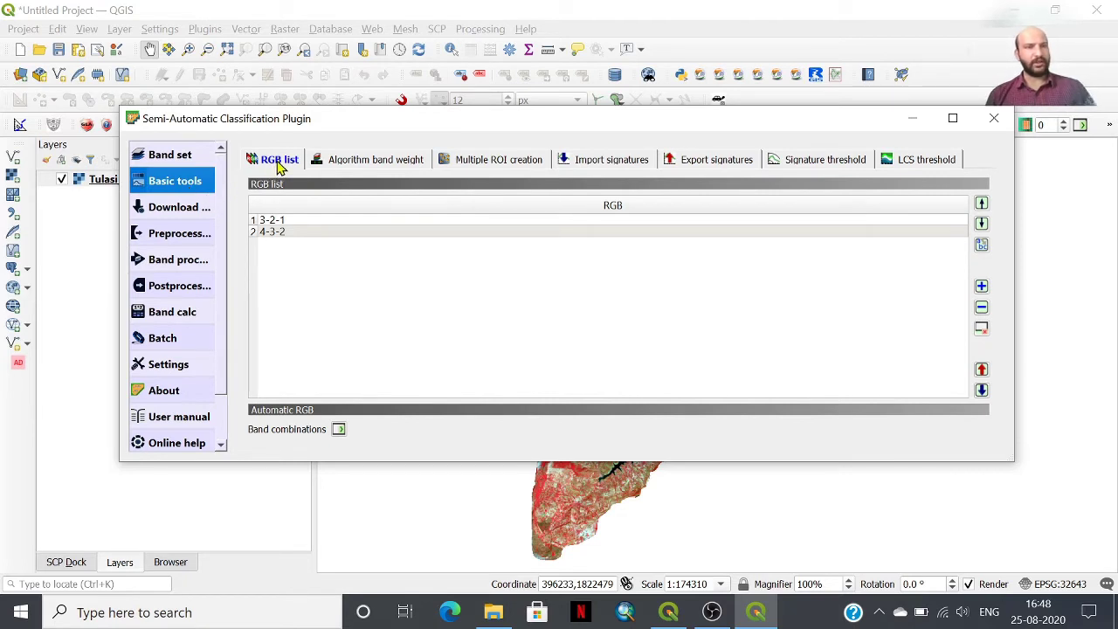
{"action": "left_click", "coordinate": [378, 163]}
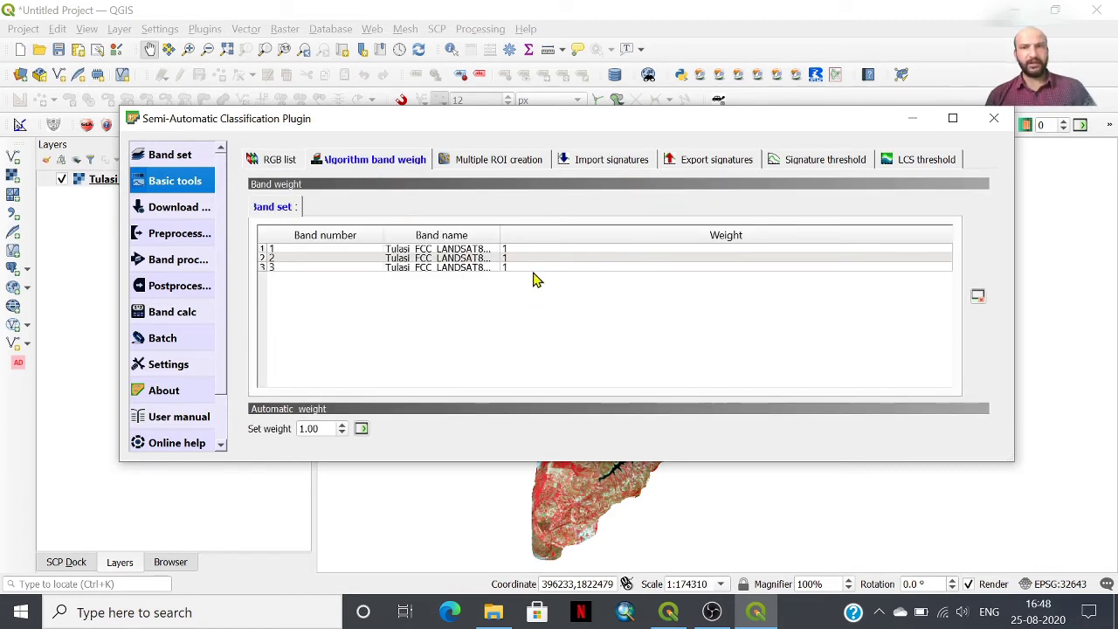
{"action": "left_click", "coordinate": [486, 163]}
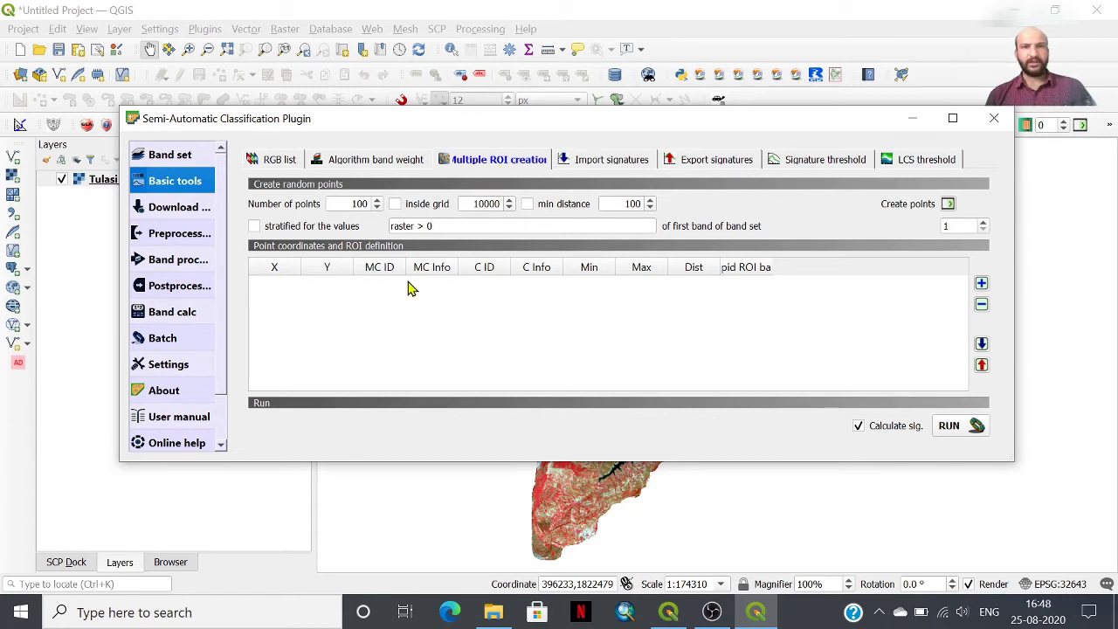
{"action": "left_click", "coordinate": [609, 163]}
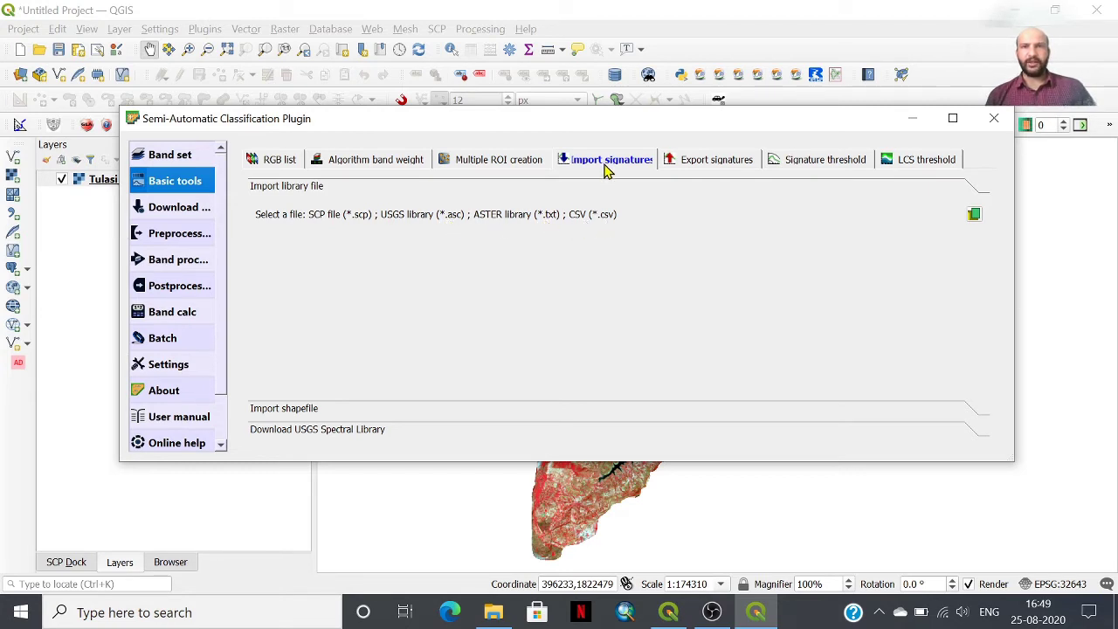
{"action": "left_click", "coordinate": [717, 164]}
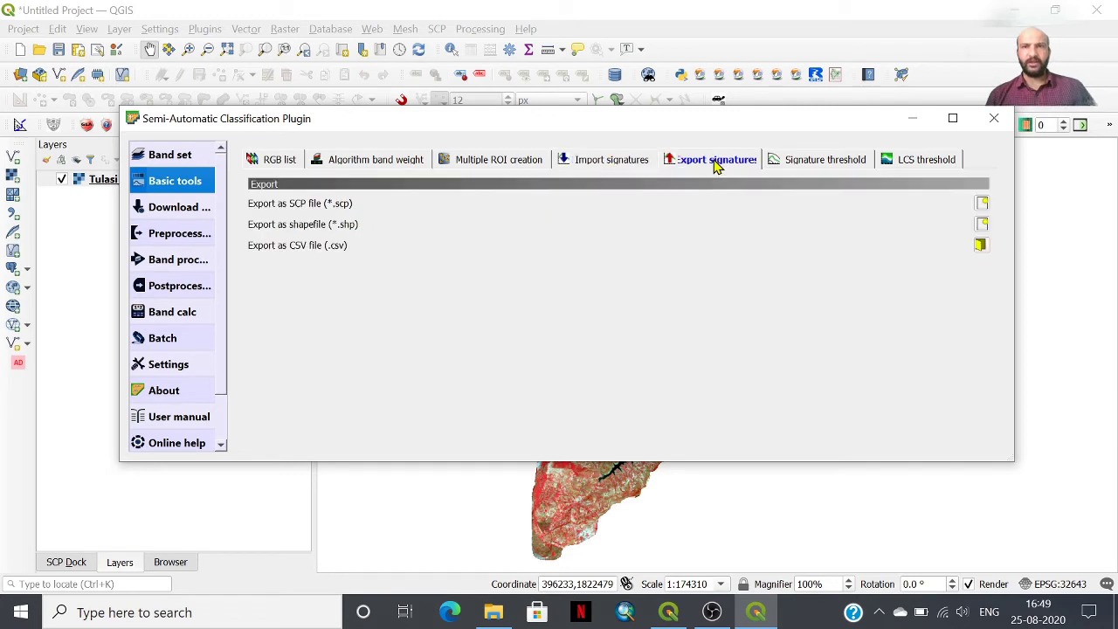
{"action": "left_click_drag", "start_coordinate": [662, 129], "coordinate": [661, 124]}
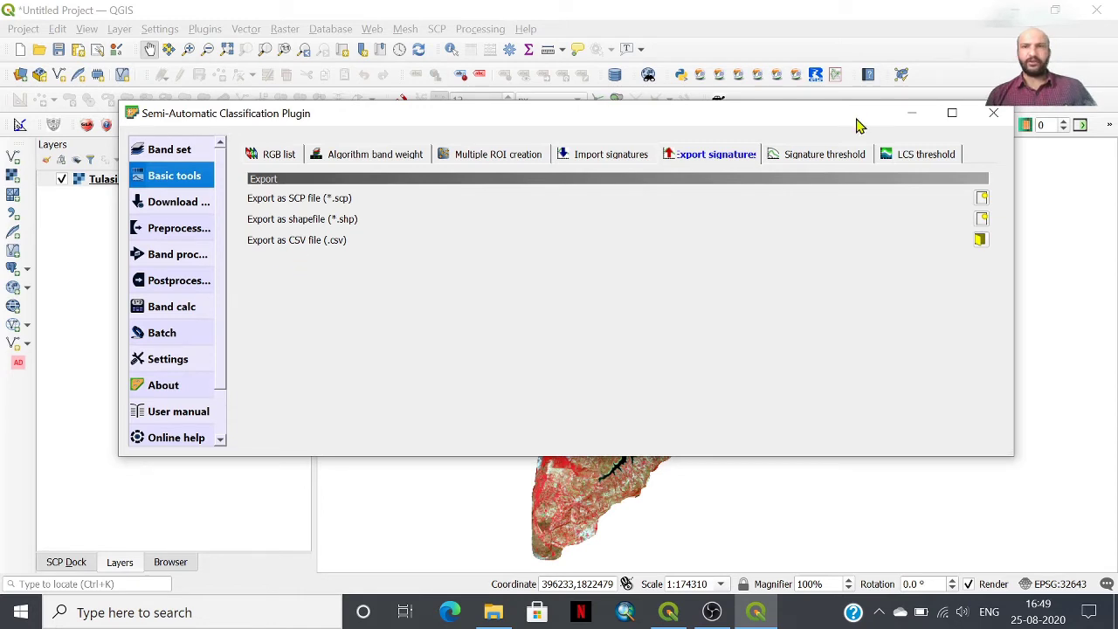
{"action": "left_click", "coordinate": [825, 154]}
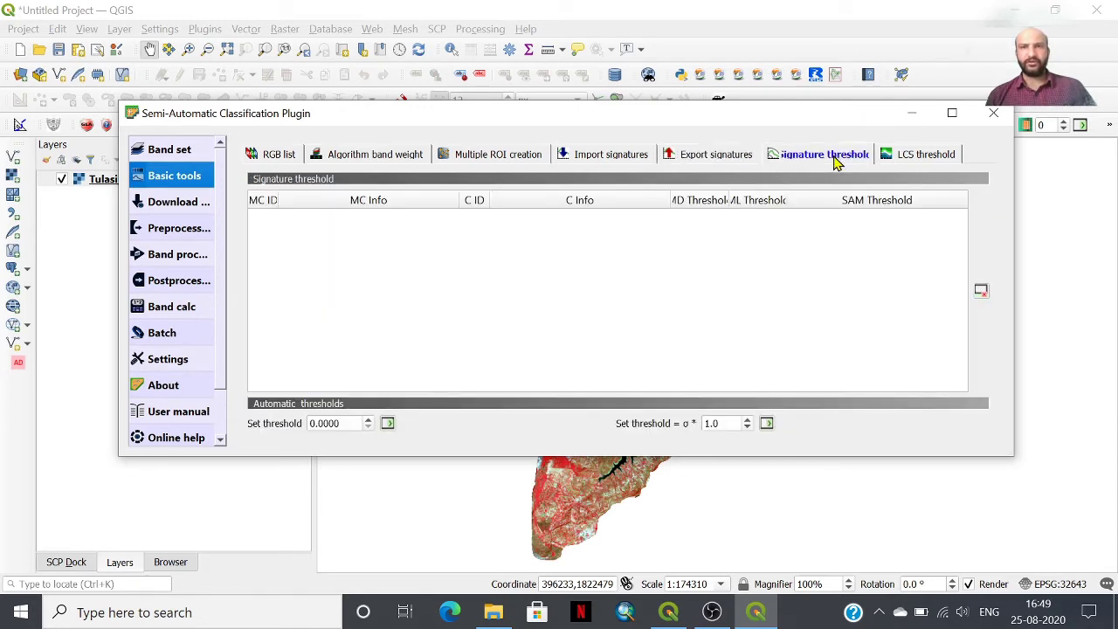
{"action": "left_click", "coordinate": [909, 162]}
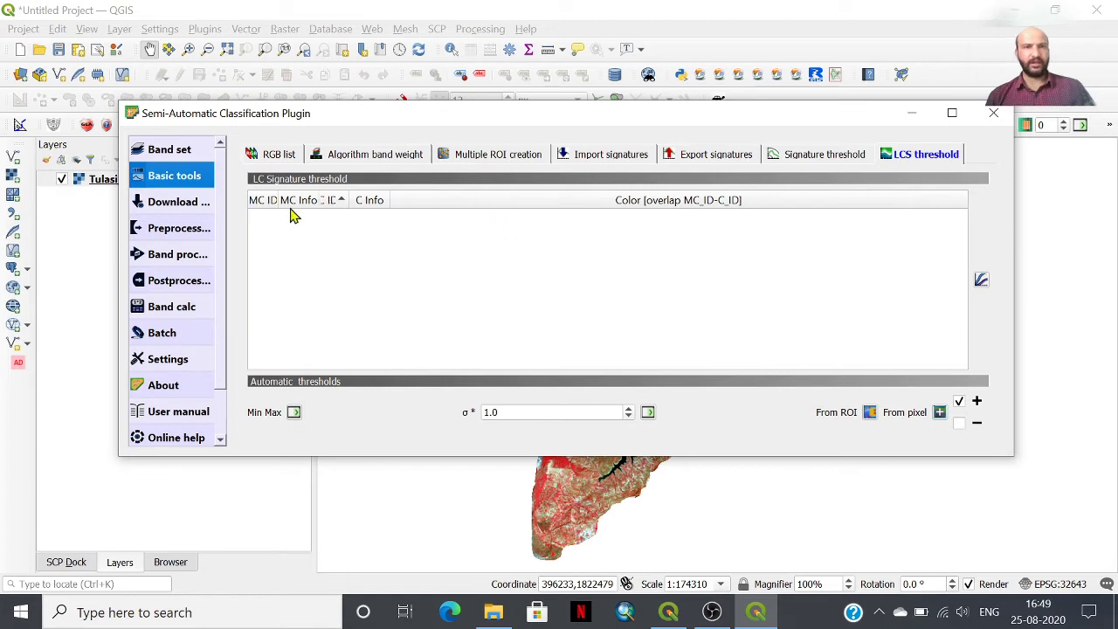
Examine the plugin's product download settings: login data, search parameters with the available products, and band download options
{"action": "left_click", "coordinate": [185, 204]}
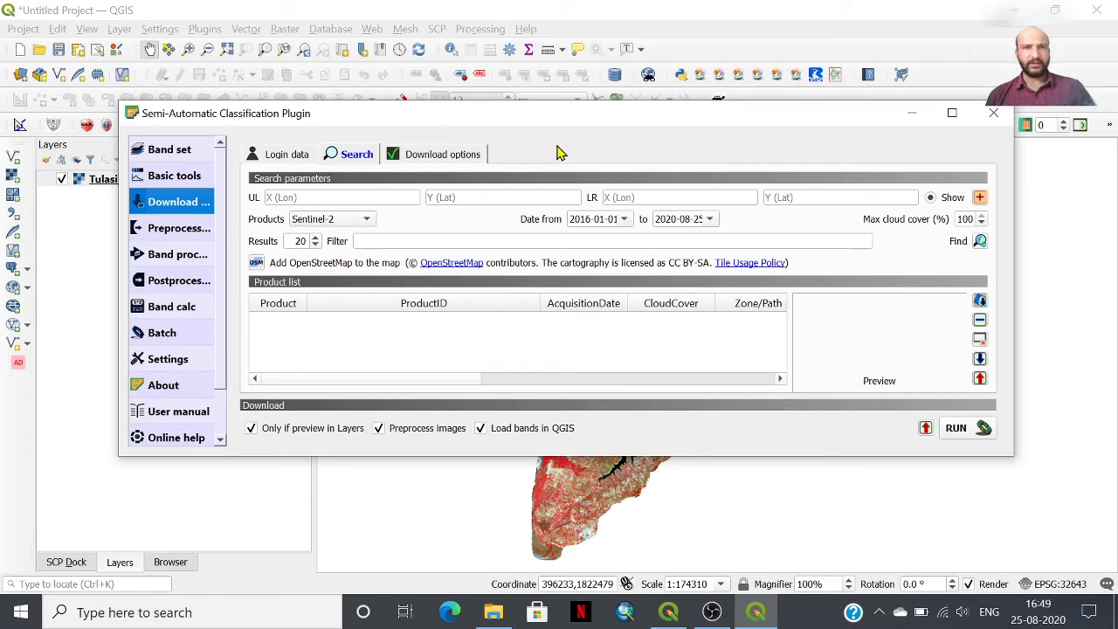
{"action": "left_click_drag", "start_coordinate": [506, 127], "coordinate": [526, 135]}
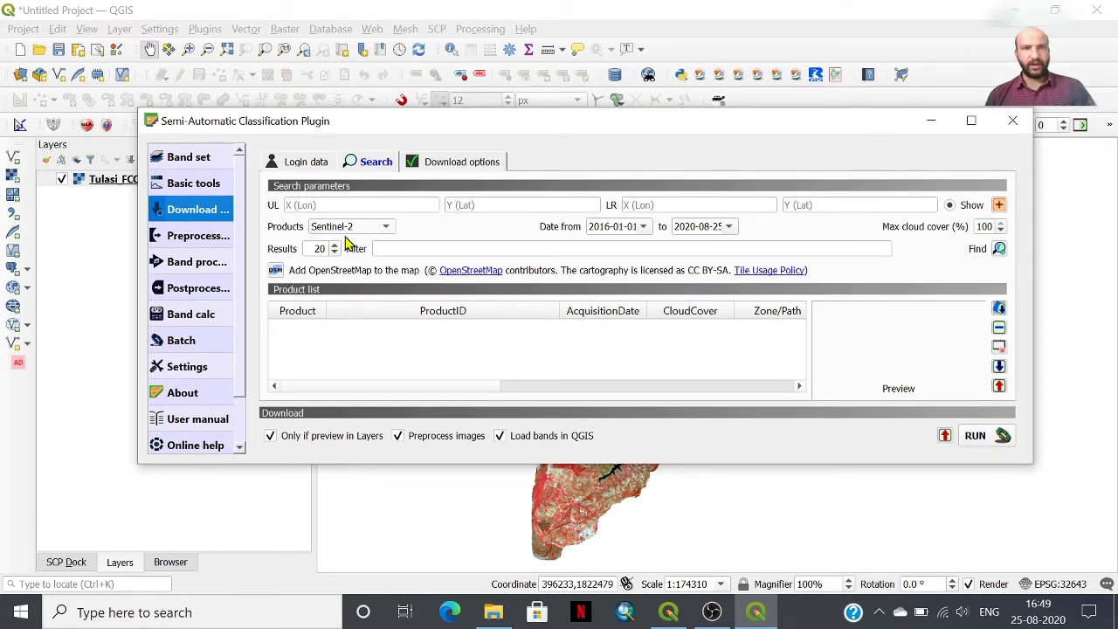
{"action": "left_click", "coordinate": [318, 166]}
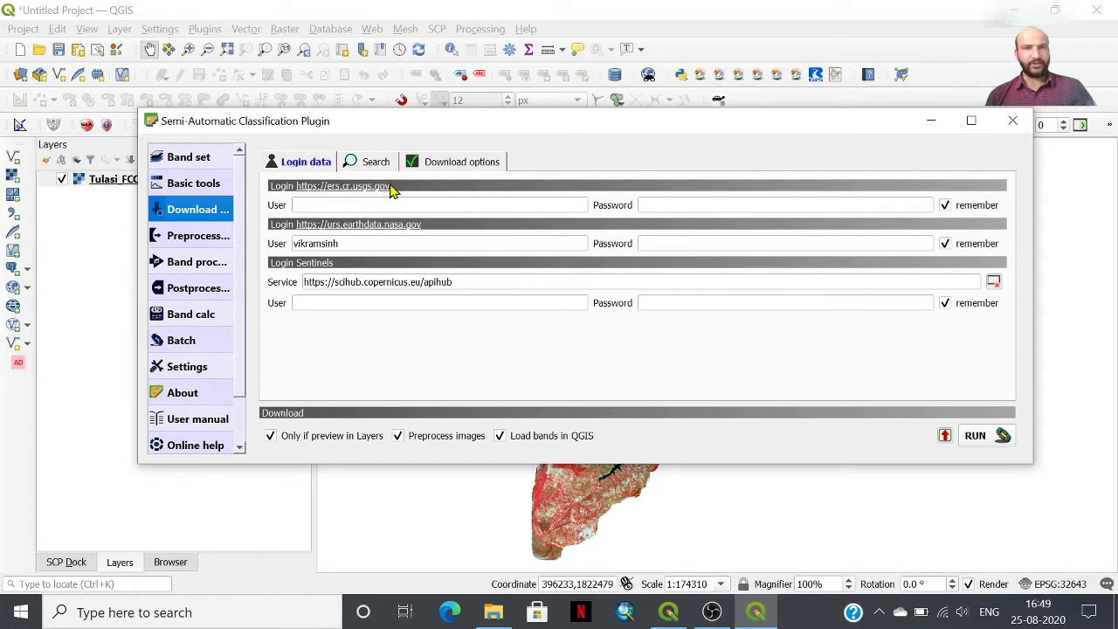
{"action": "left_click", "coordinate": [353, 206]}
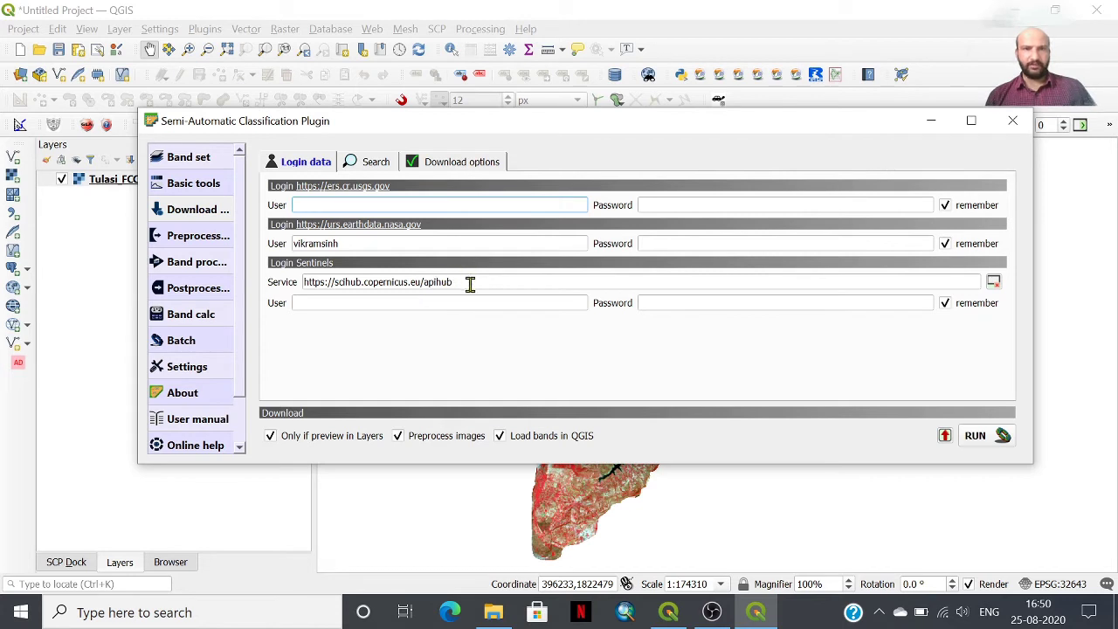
{"action": "left_click", "coordinate": [376, 165]}
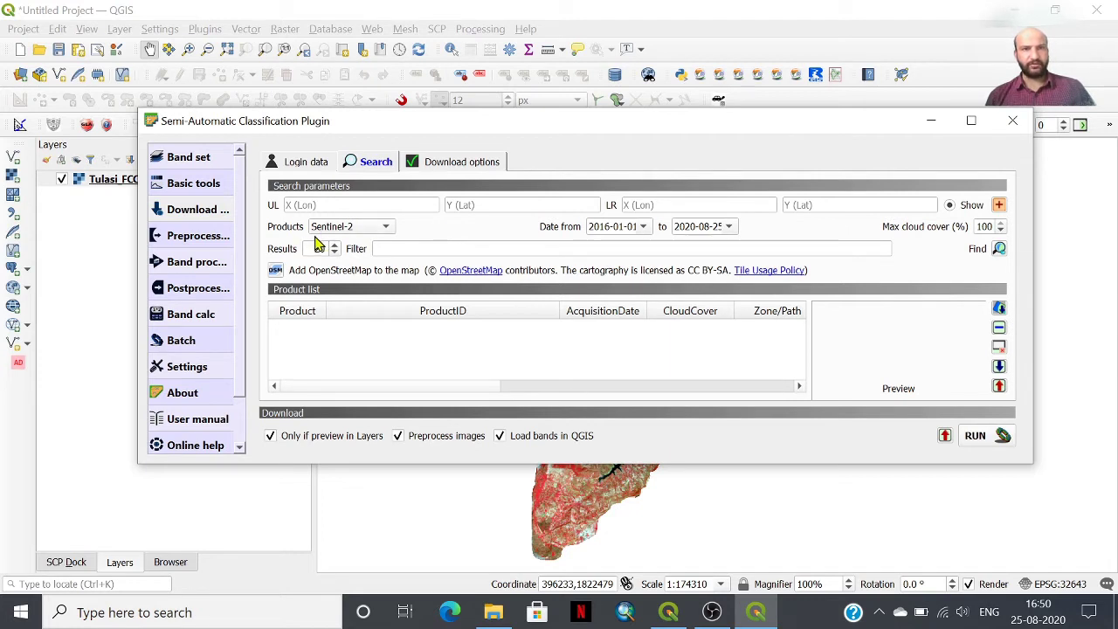
{"action": "left_click", "coordinate": [390, 229]}
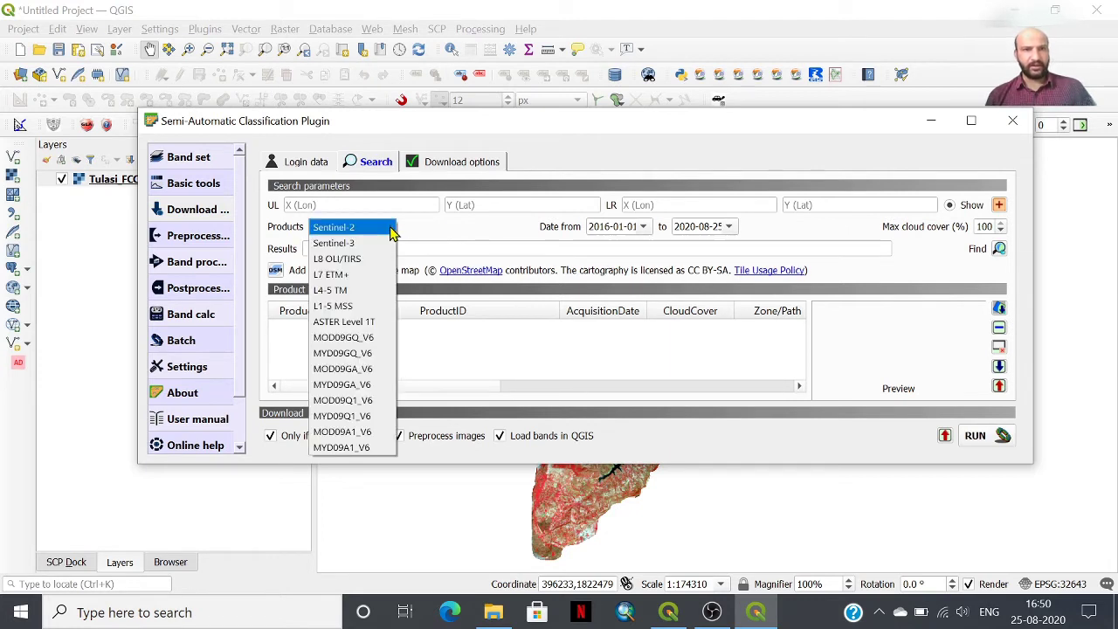
{"action": "left_click", "coordinate": [390, 229]}
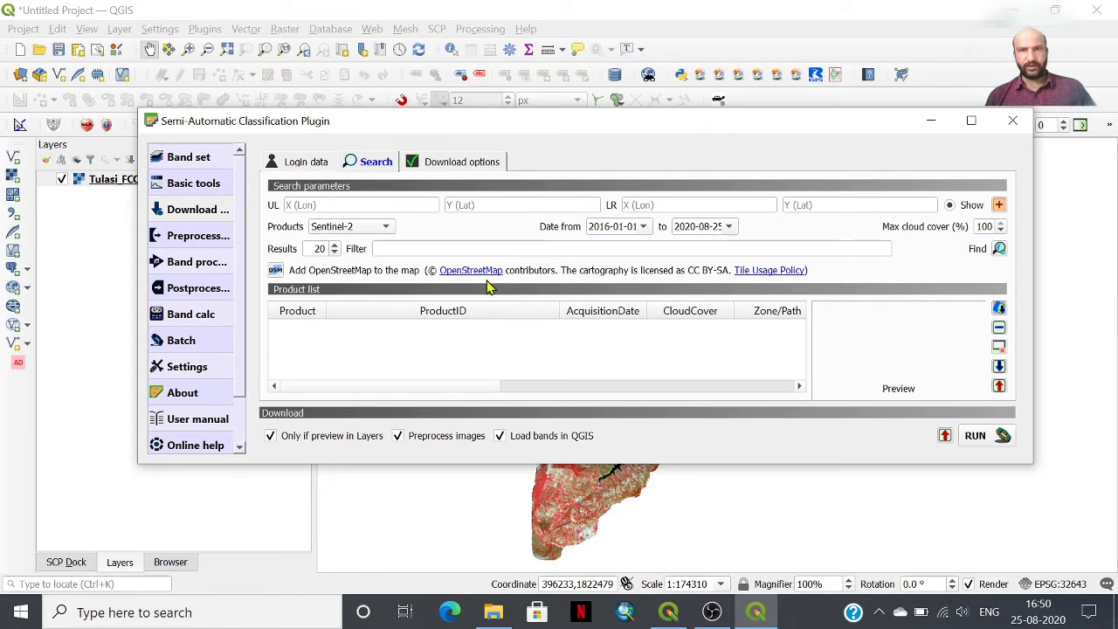
{"action": "left_click", "coordinate": [452, 166]}
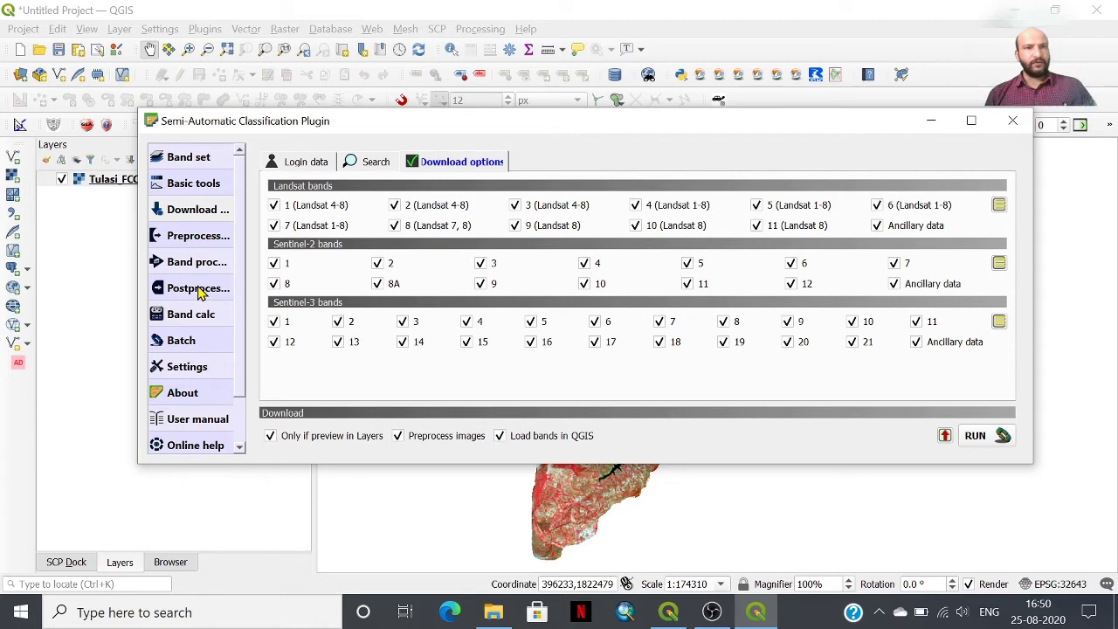
Examine the preprocessing conversion settings for Landsat, including its metadata fields, and for Sentinel-2, Sentinel-3, ASTER and MODIS
{"action": "left_click", "coordinate": [200, 236]}
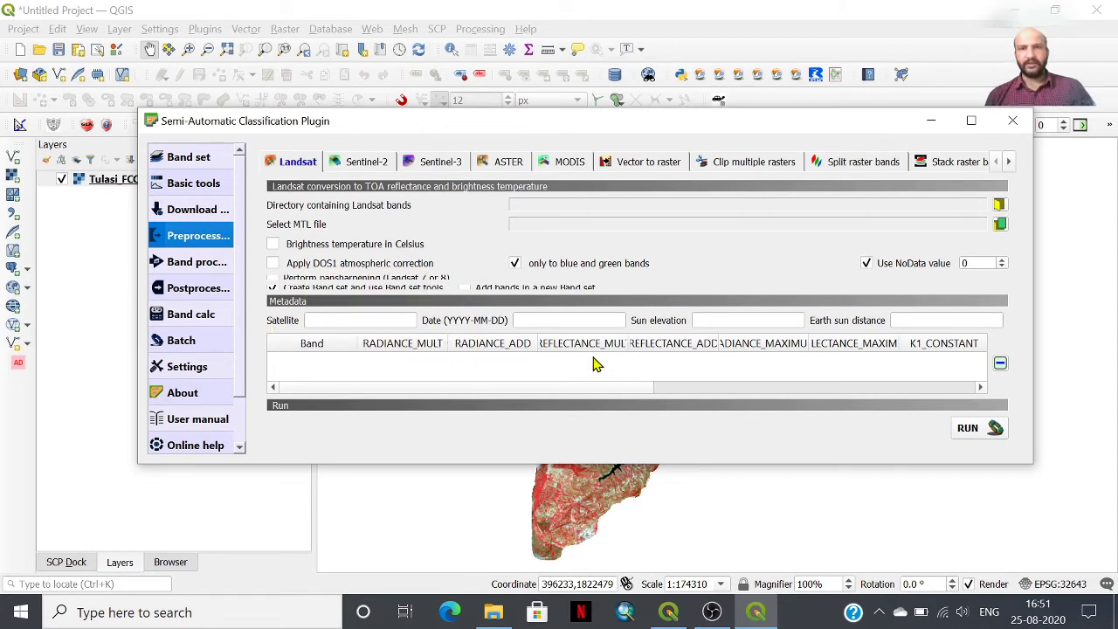
{"action": "left_click", "coordinate": [570, 319]}
{"action": "left_click", "coordinate": [729, 321]}
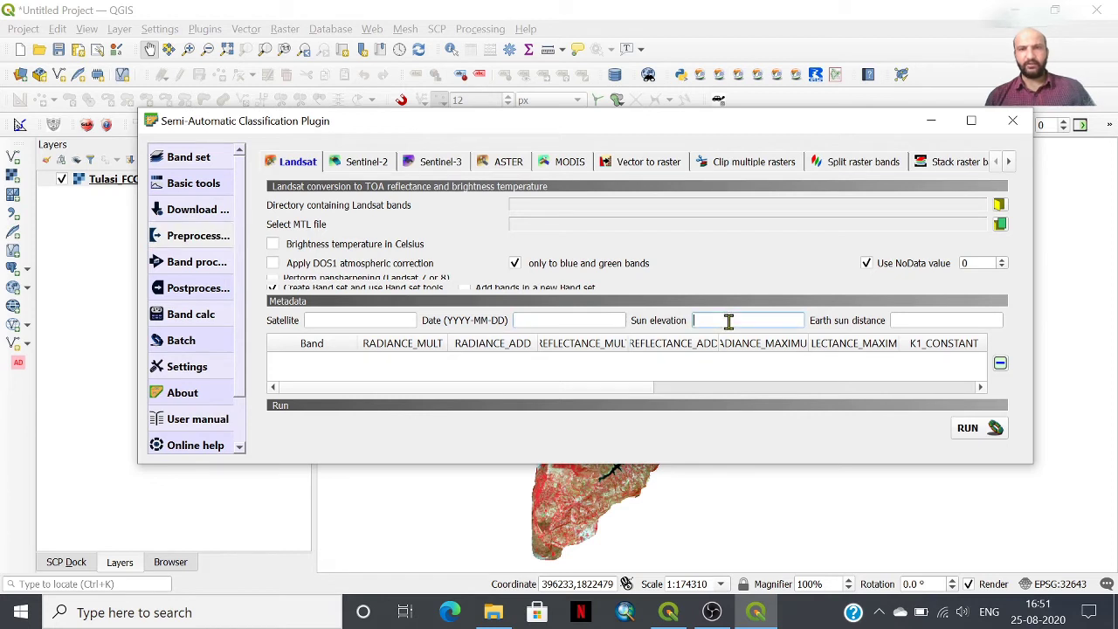
{"action": "left_click", "coordinate": [906, 322]}
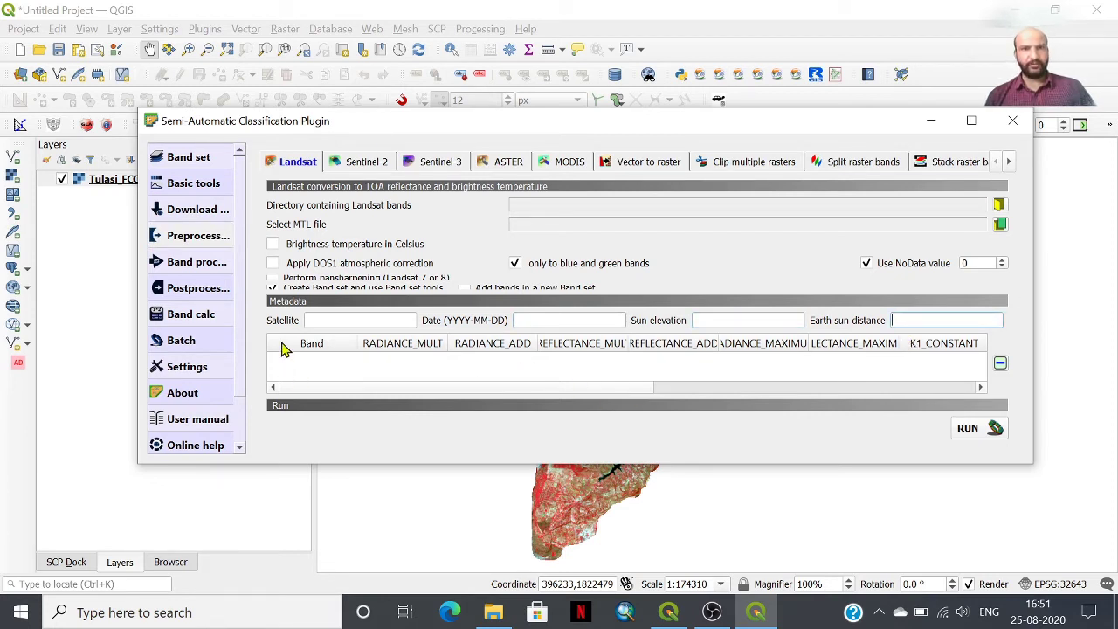
{"action": "left_click", "coordinate": [359, 166]}
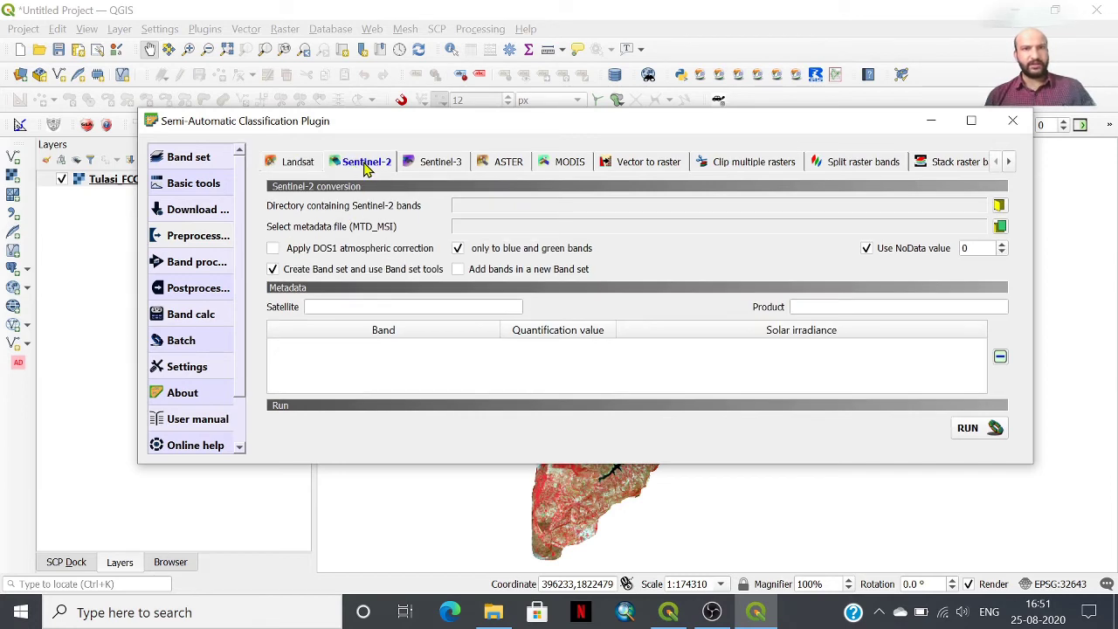
{"action": "left_click", "coordinate": [428, 166]}
{"action": "left_click", "coordinate": [514, 166]}
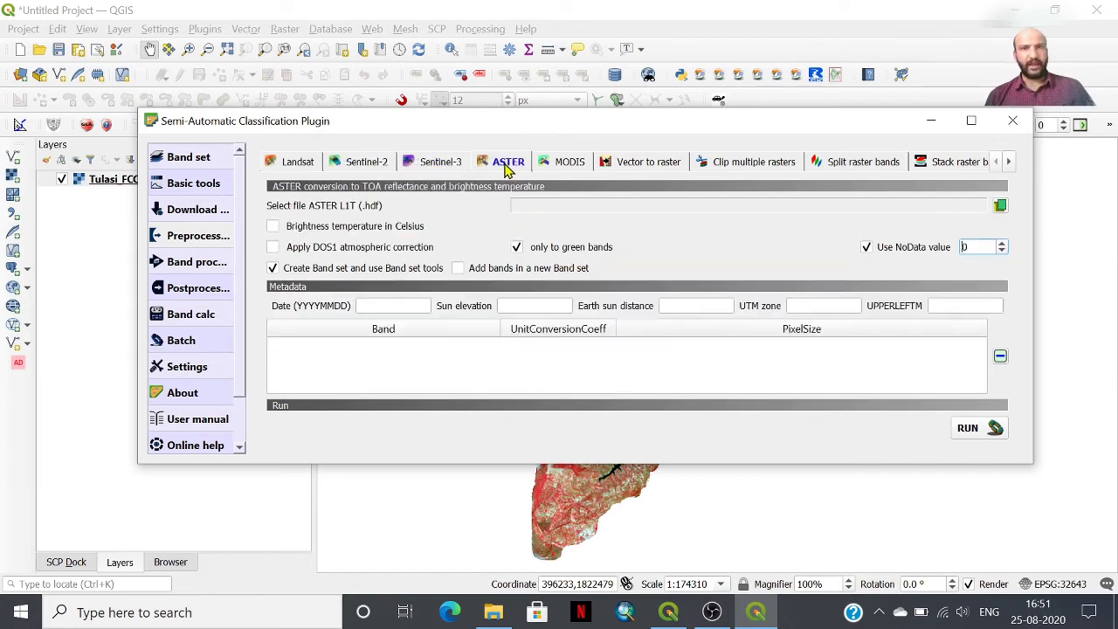
{"action": "left_click", "coordinate": [568, 168]}
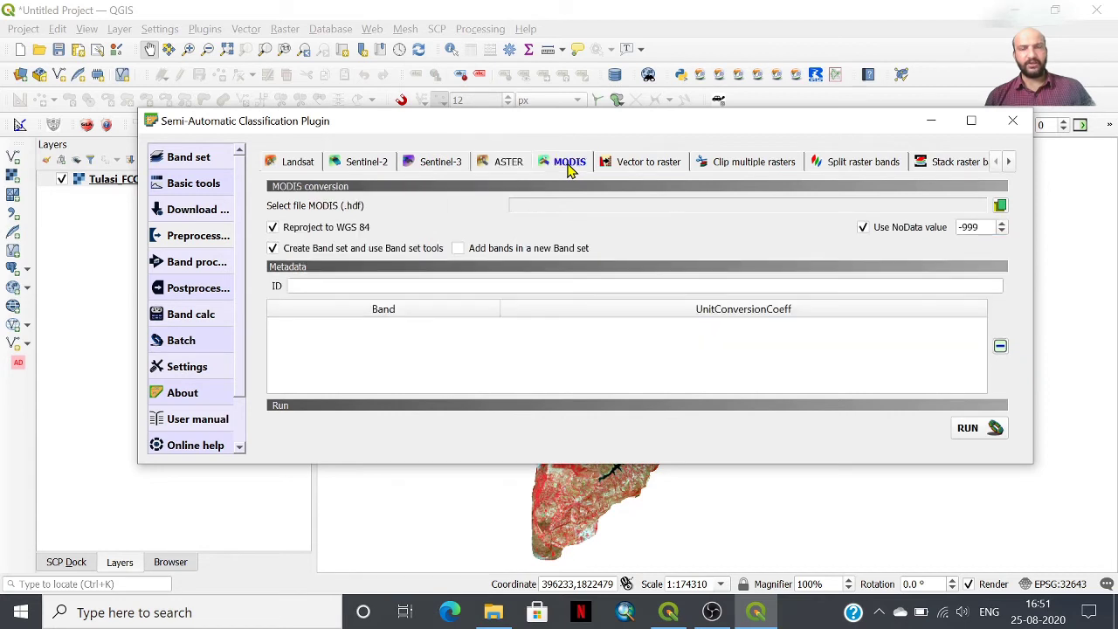
Look through the preprocessing tools Vector to raster, Clip multiple rasters, Split raster bands and Stack raster bands
{"action": "left_click", "coordinate": [634, 168]}
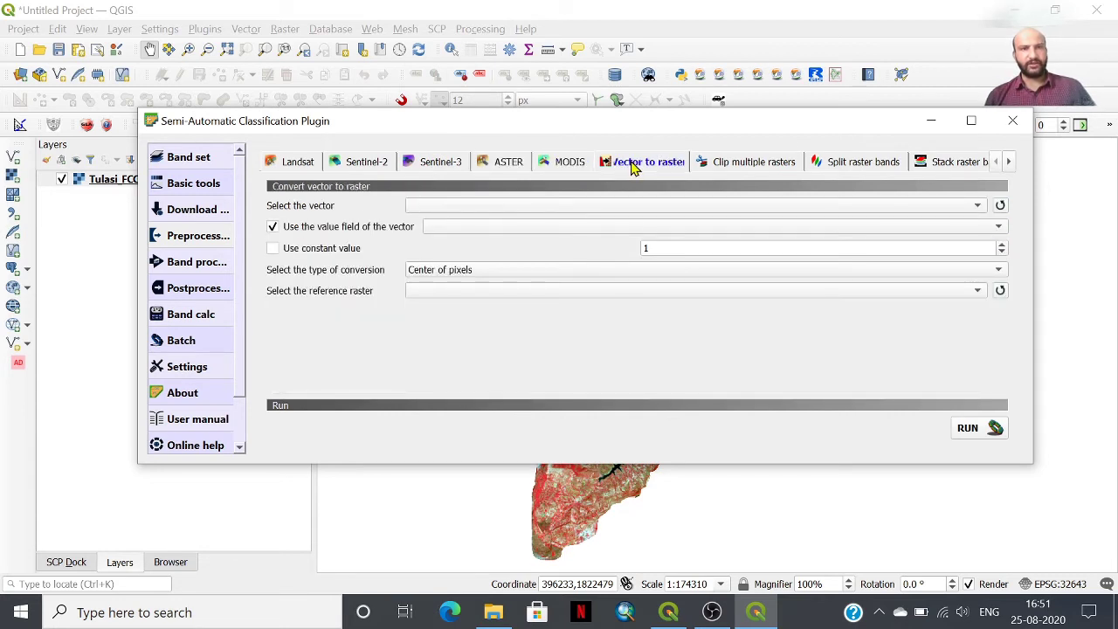
{"action": "left_click", "coordinate": [727, 168]}
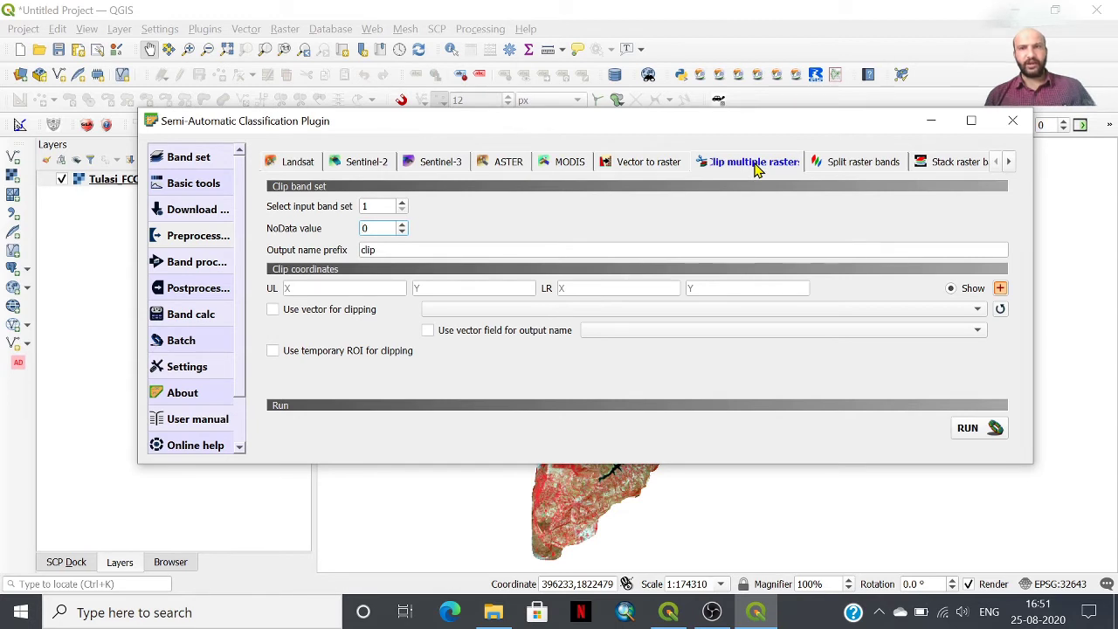
{"action": "left_click", "coordinate": [837, 166]}
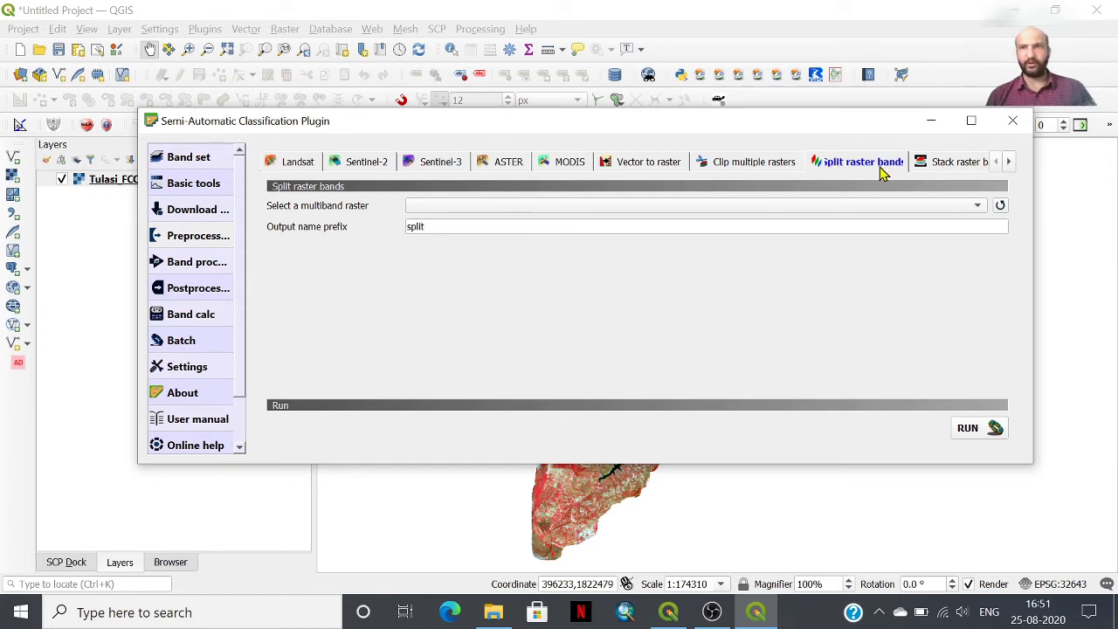
{"action": "left_click", "coordinate": [961, 168]}
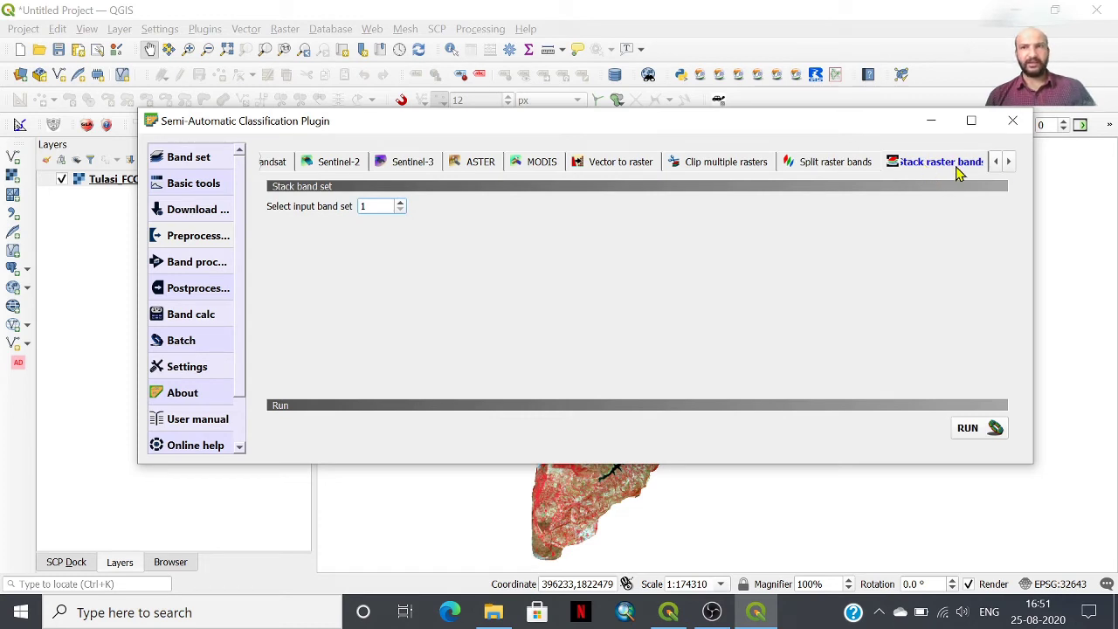
Examine the Mosaic band sets preprocessing tool and the Band combination and PCA tools of band processing
{"action": "left_click", "coordinate": [1009, 162]}
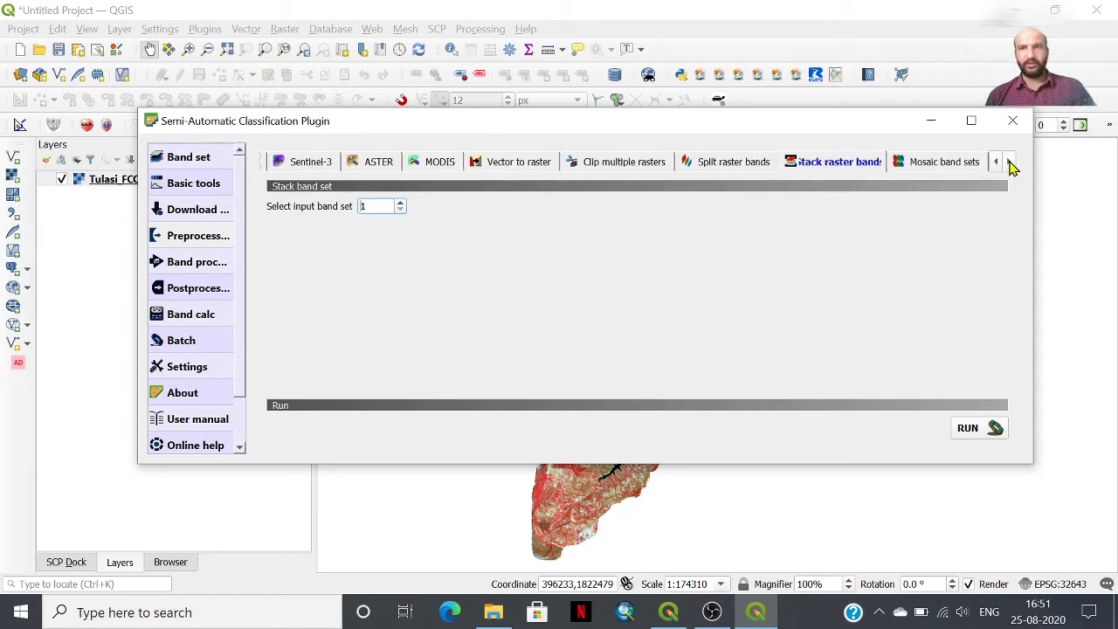
{"action": "left_click", "coordinate": [951, 169]}
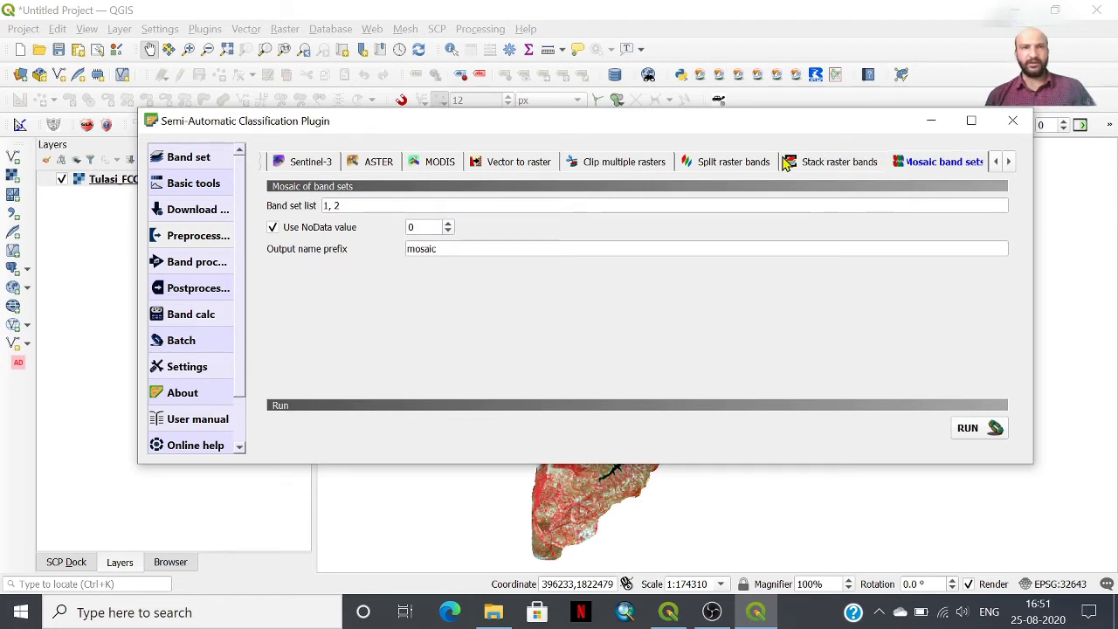
{"action": "left_click", "coordinate": [200, 270]}
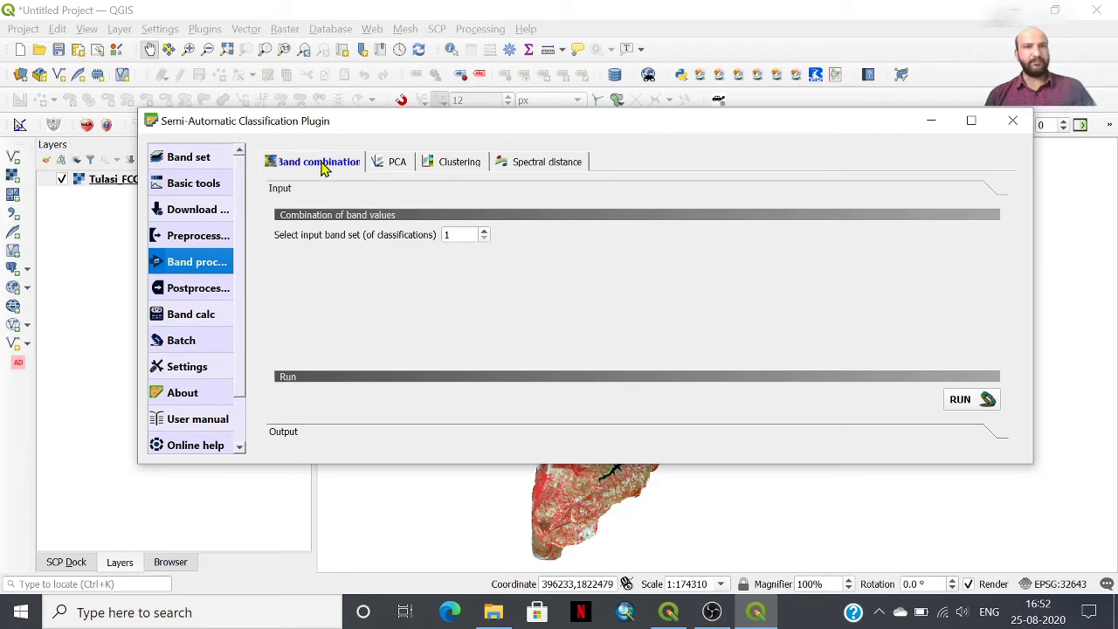
{"action": "left_click", "coordinate": [390, 172]}
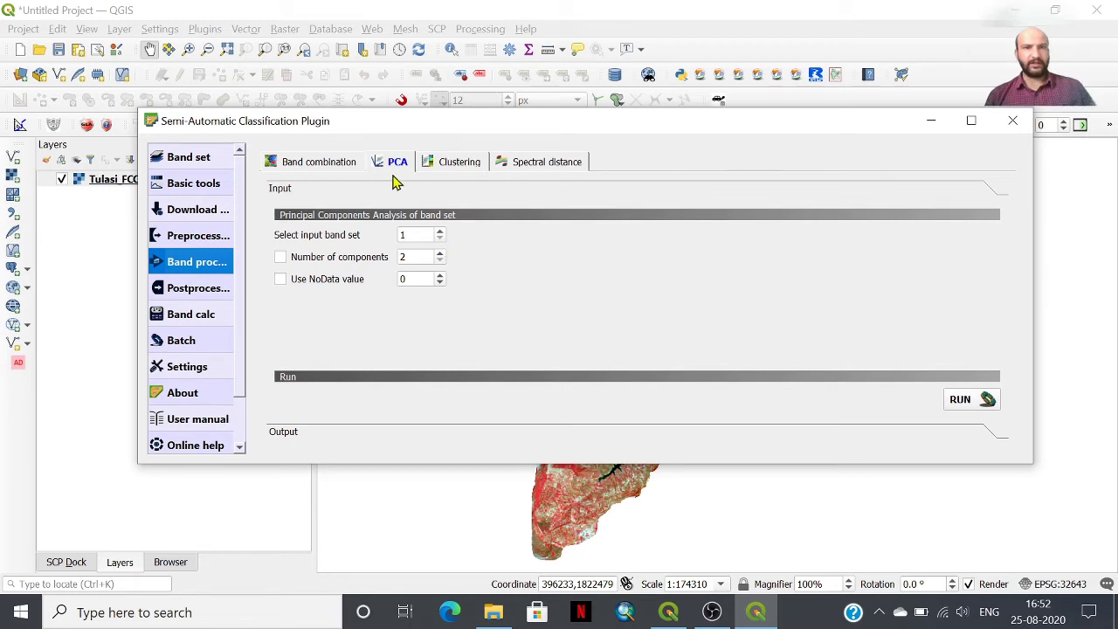
Review the Clustering tool's method, threshold, class, iteration and seed signature settings, and the Spectral distance tool
{"action": "left_click", "coordinate": [455, 171]}
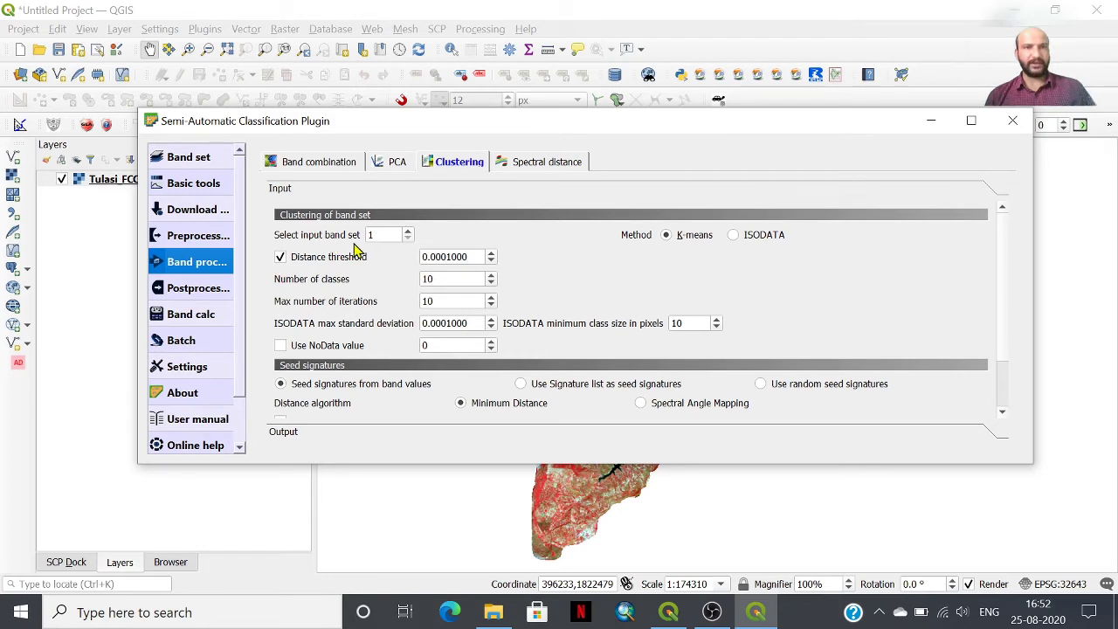
{"action": "left_click", "coordinate": [203, 158]}
{"action": "left_click", "coordinate": [200, 266]}
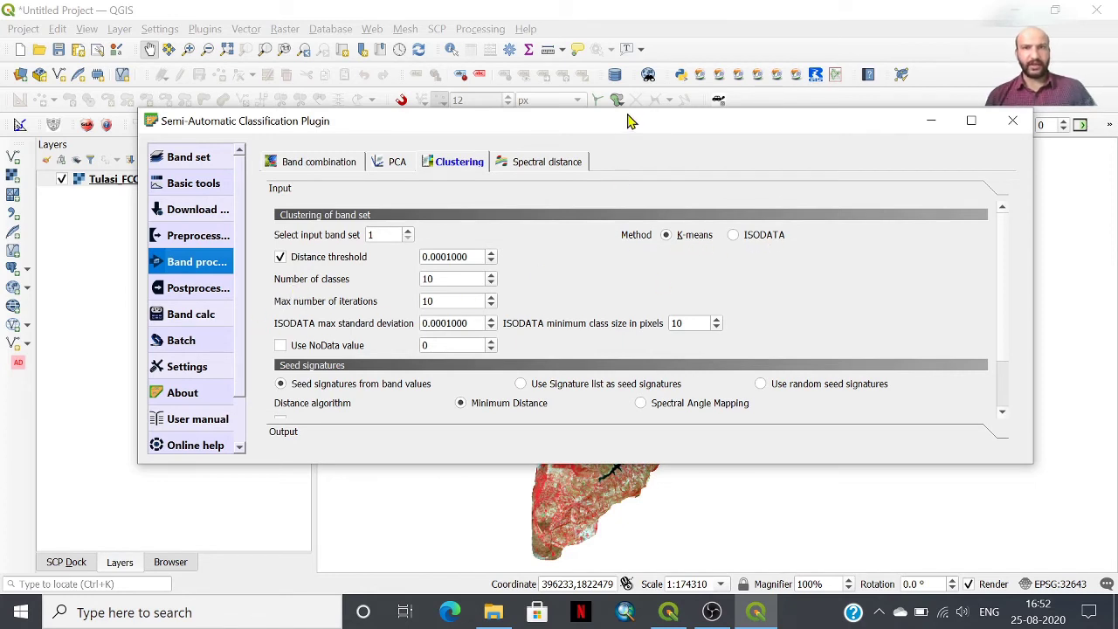
{"action": "left_click_drag", "start_coordinate": [630, 121], "coordinate": [629, 94]}
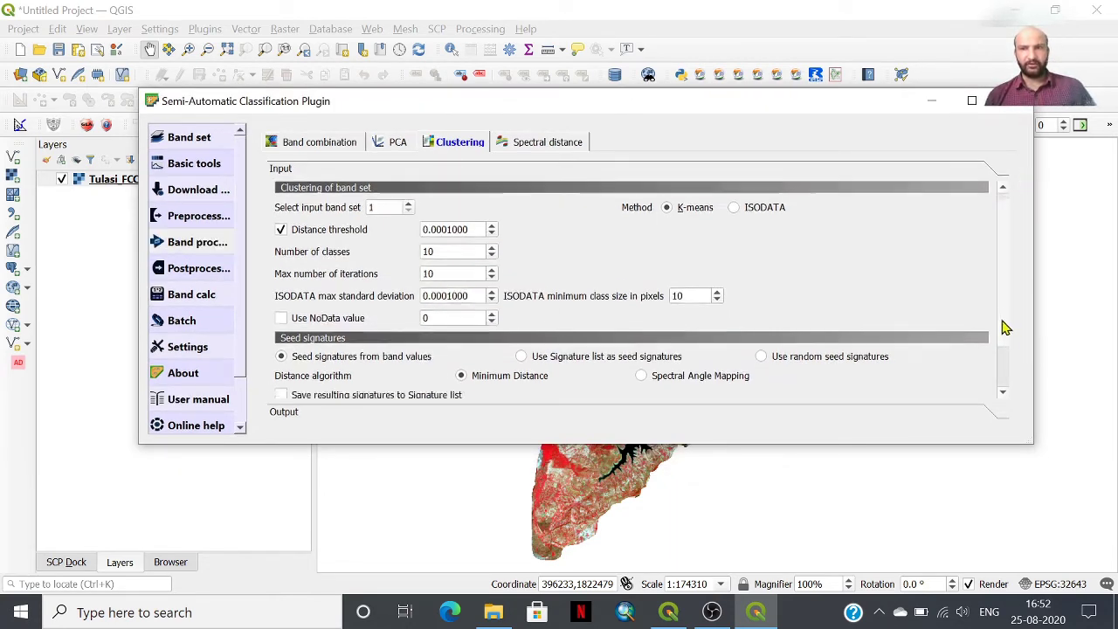
{"action": "scroll", "coordinate": [1009, 328], "scroll_direction": "down", "scroll_amount": 2}
{"action": "scroll", "coordinate": [1005, 330], "scroll_direction": "up", "scroll_amount": 2}
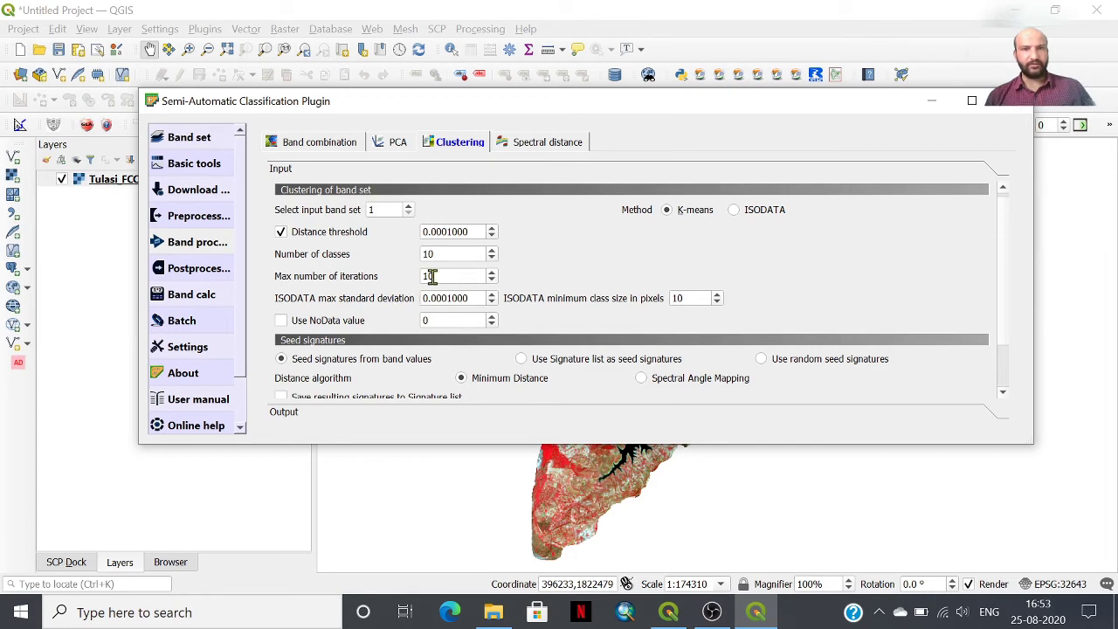
{"action": "scroll", "coordinate": [999, 347], "scroll_direction": "down", "scroll_amount": 2}
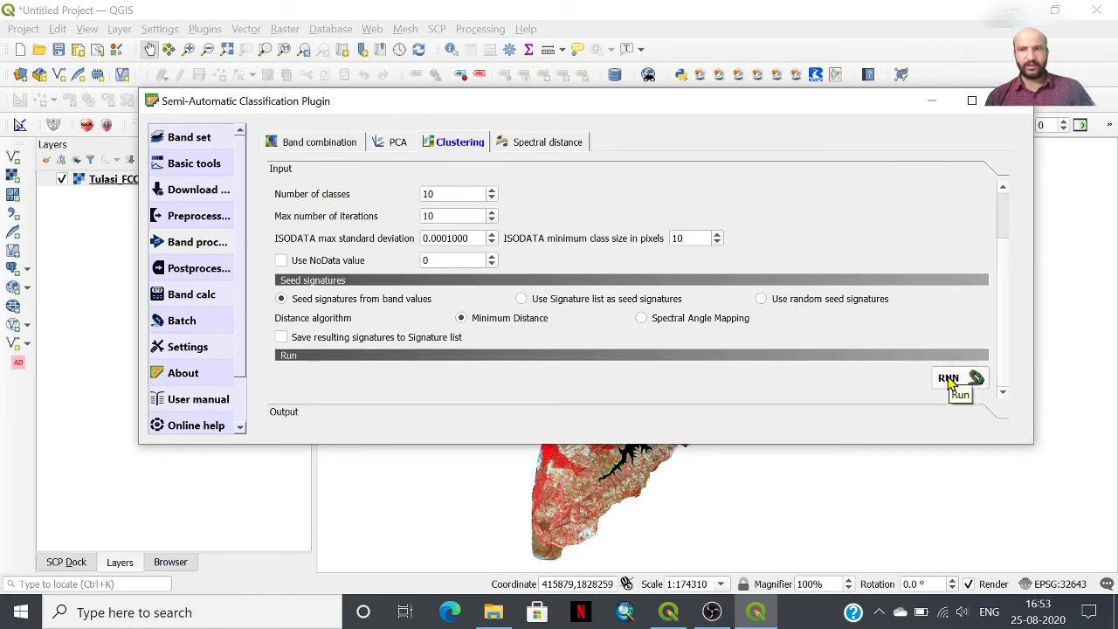
{"action": "mouse_move", "coordinate": [1009, 262]}
{"action": "left_mouse_down"}
{"action": "mouse_move", "coordinate": [1004, 241]}
{"action": "mouse_move", "coordinate": [1007, 261]}
{"action": "left_mouse_up"}
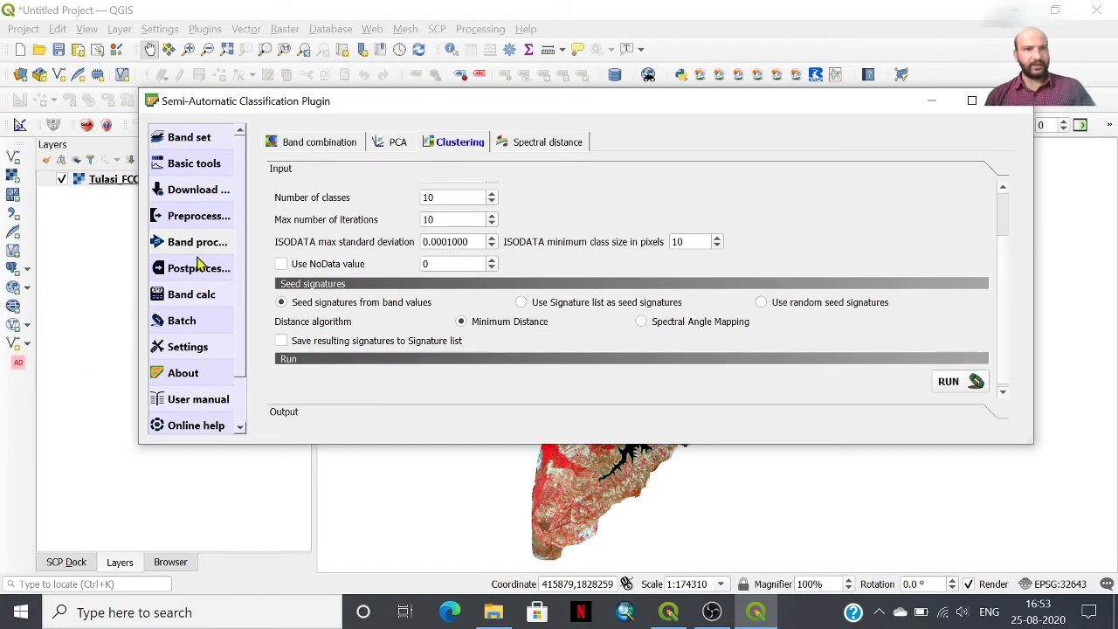
{"action": "left_click", "coordinate": [537, 145]}
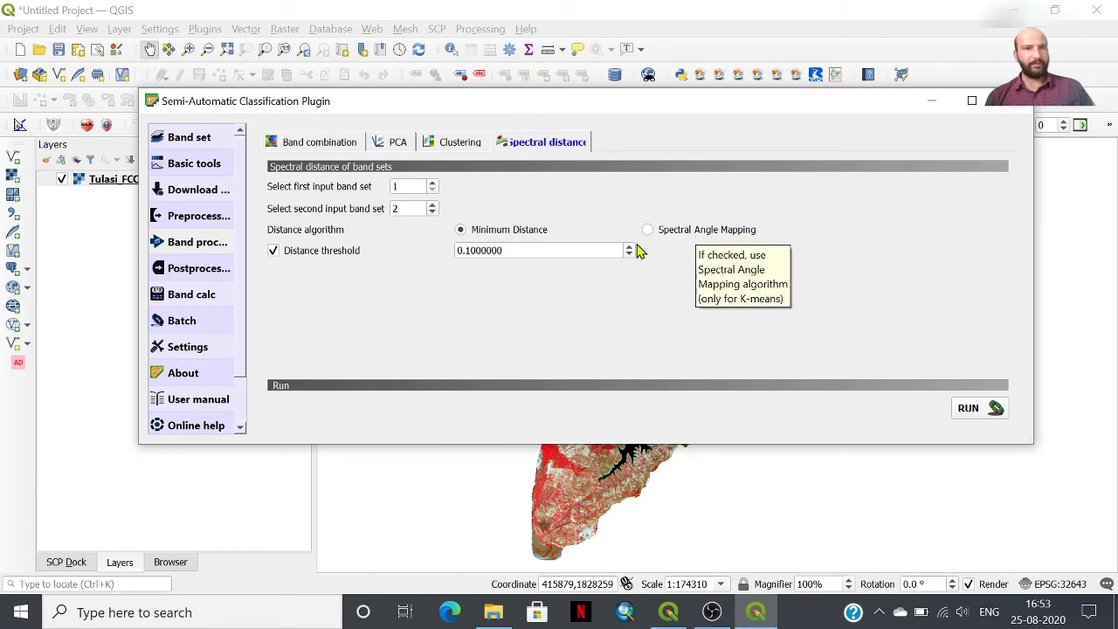
Look through the postprocessing tools: Accuracy, Land cover change, Classification report, Cross classification, Class signature, Classification to vector and Reclassification
{"action": "left_click", "coordinate": [199, 275]}
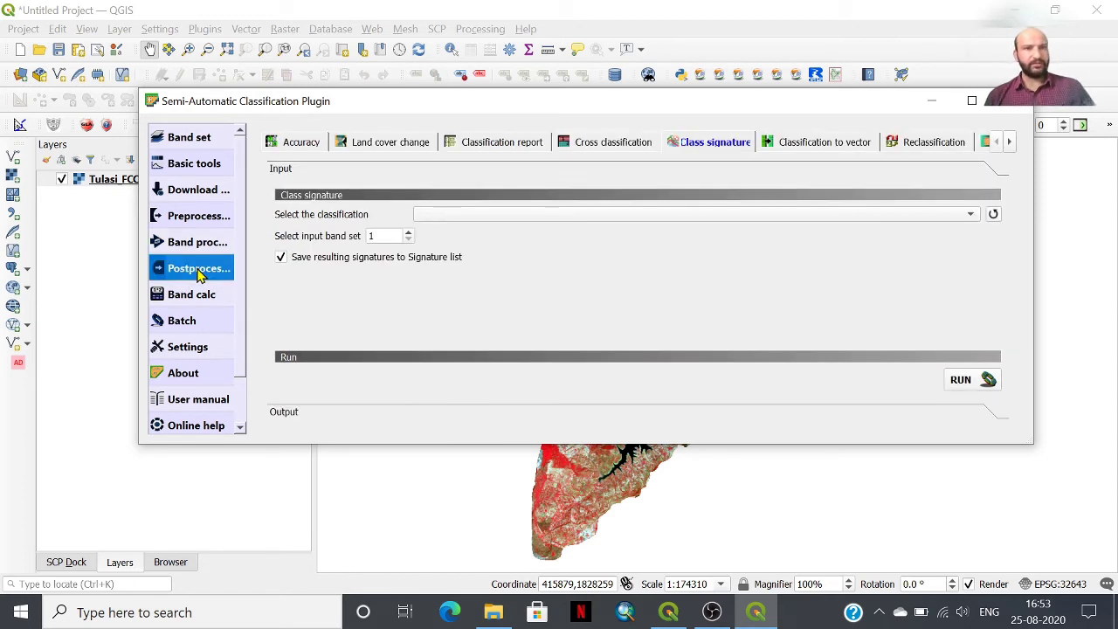
{"action": "left_click", "coordinate": [299, 149]}
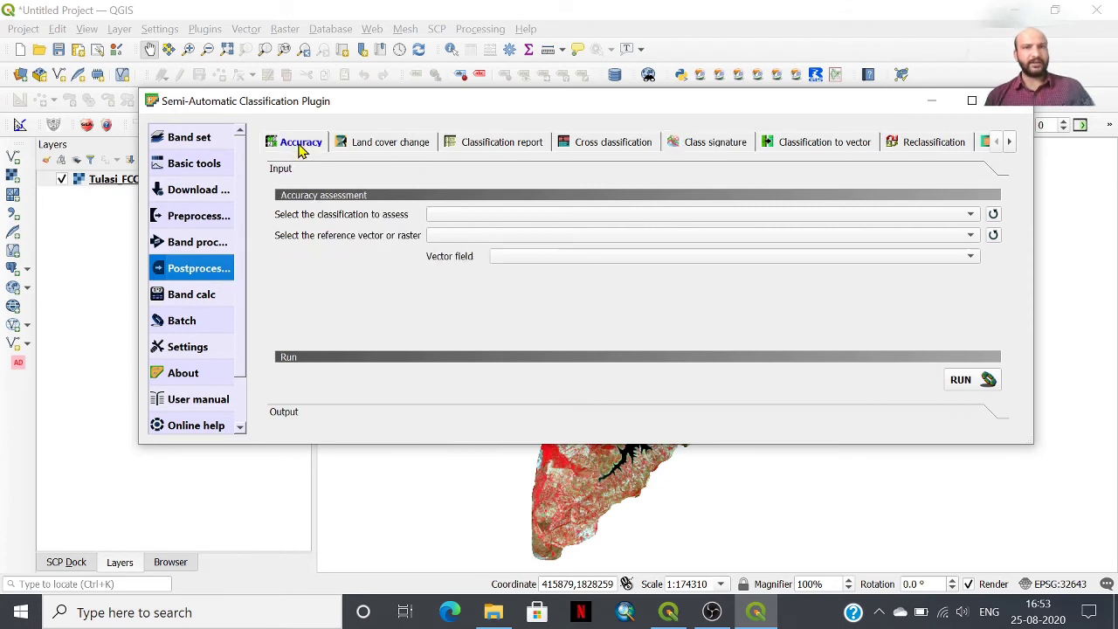
{"action": "left_click", "coordinate": [376, 148]}
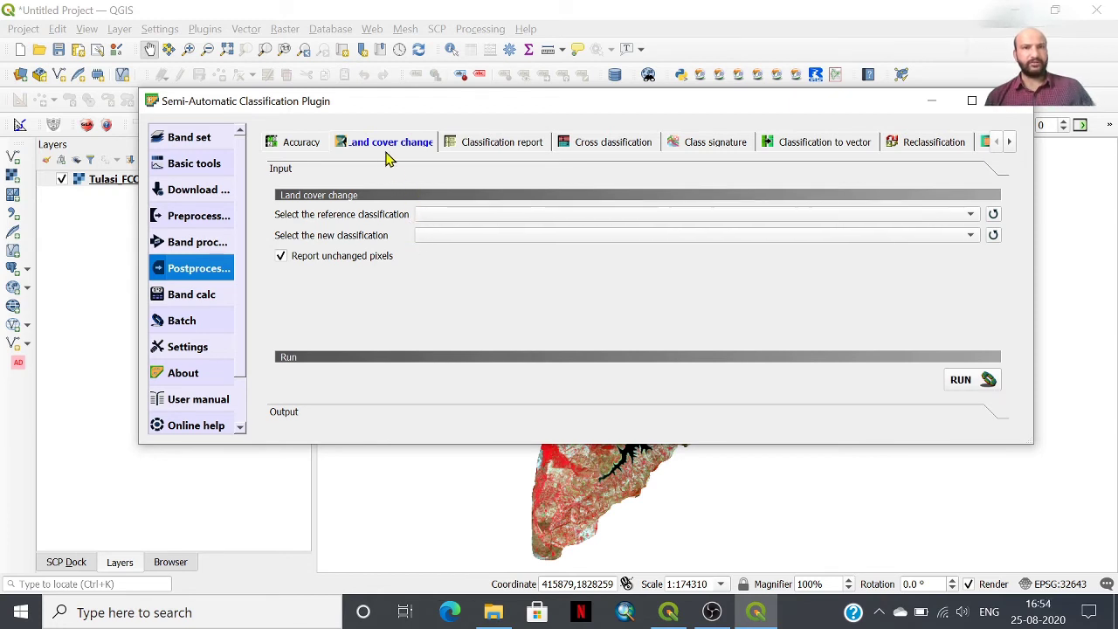
{"action": "left_click", "coordinate": [483, 149]}
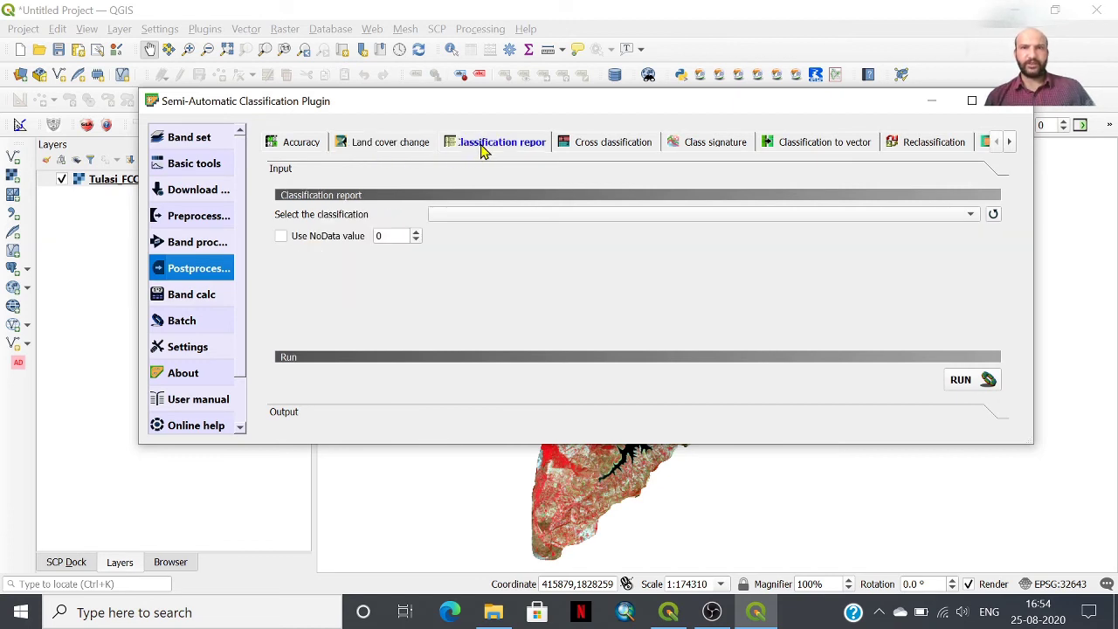
{"action": "left_click", "coordinate": [590, 152]}
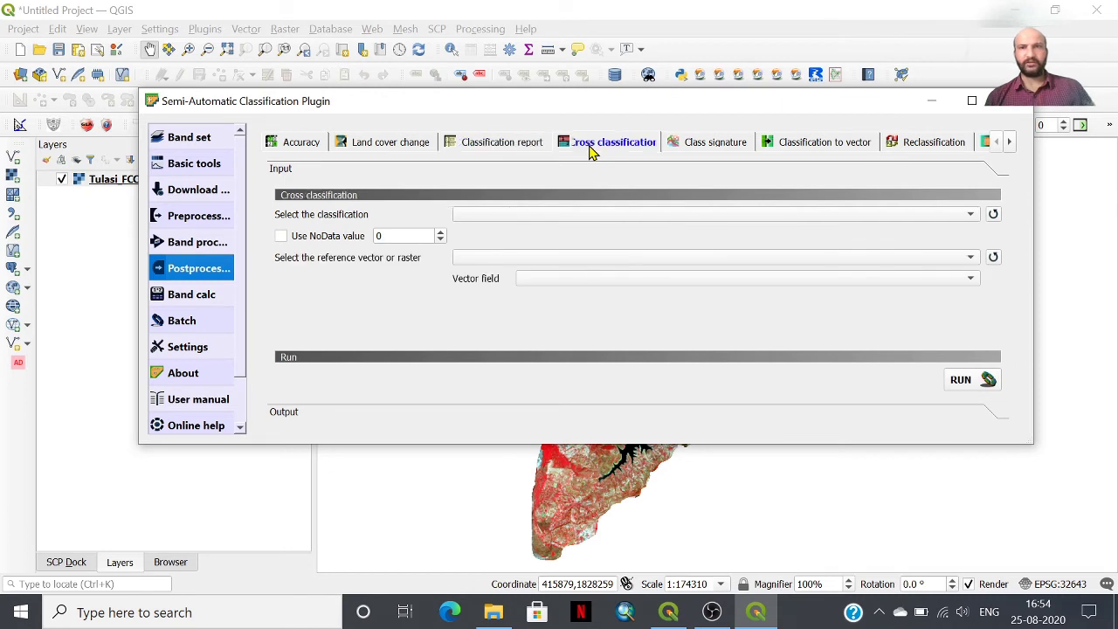
{"action": "left_click", "coordinate": [708, 152]}
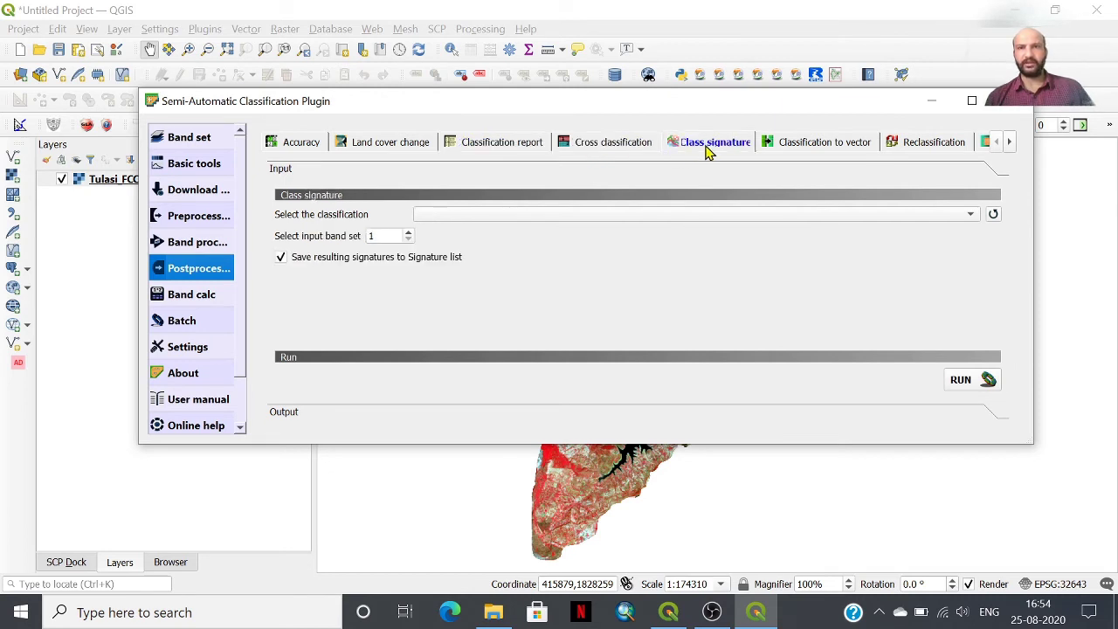
{"action": "left_click", "coordinate": [804, 153]}
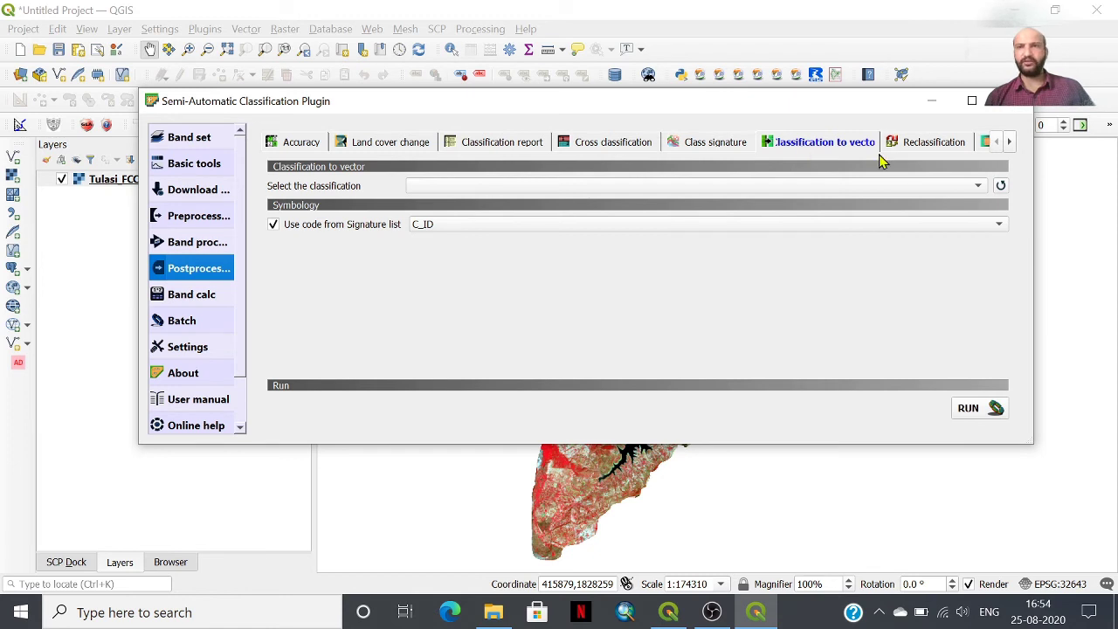
{"action": "left_click", "coordinate": [938, 150]}
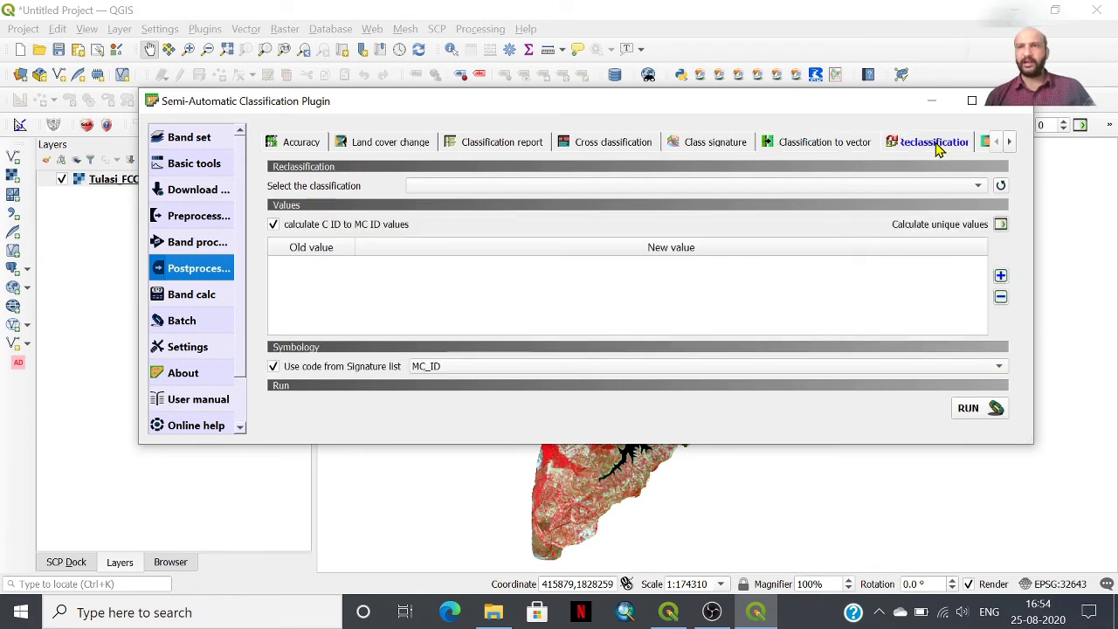
Examine the plugin's Band calc expression editor, Batch function list and processing settings
{"action": "left_click", "coordinate": [191, 298]}
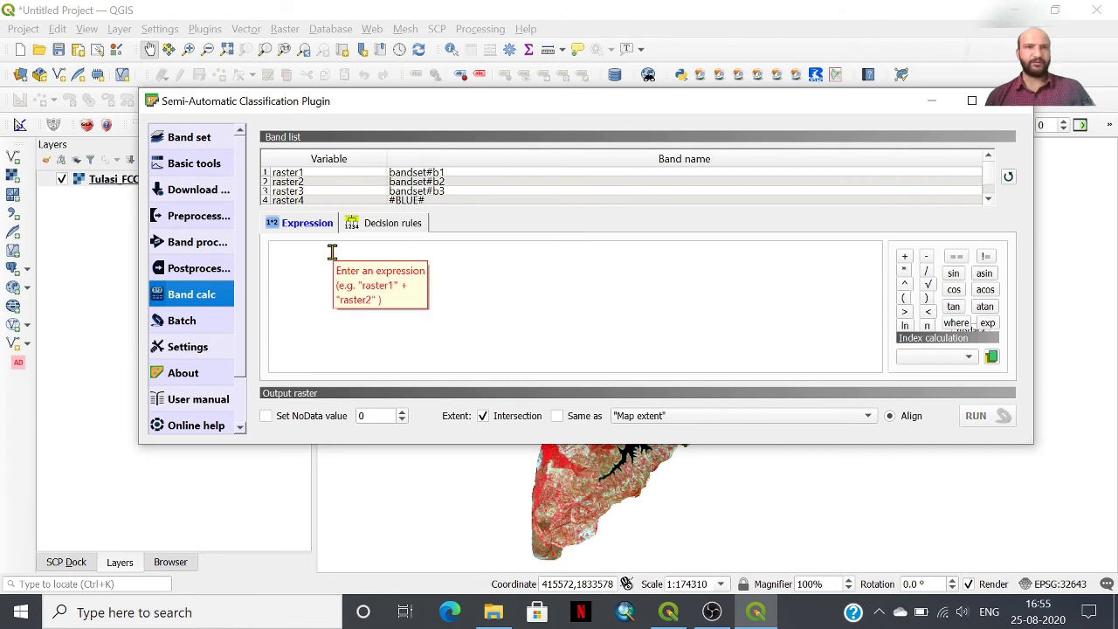
{"action": "left_click", "coordinate": [186, 329]}
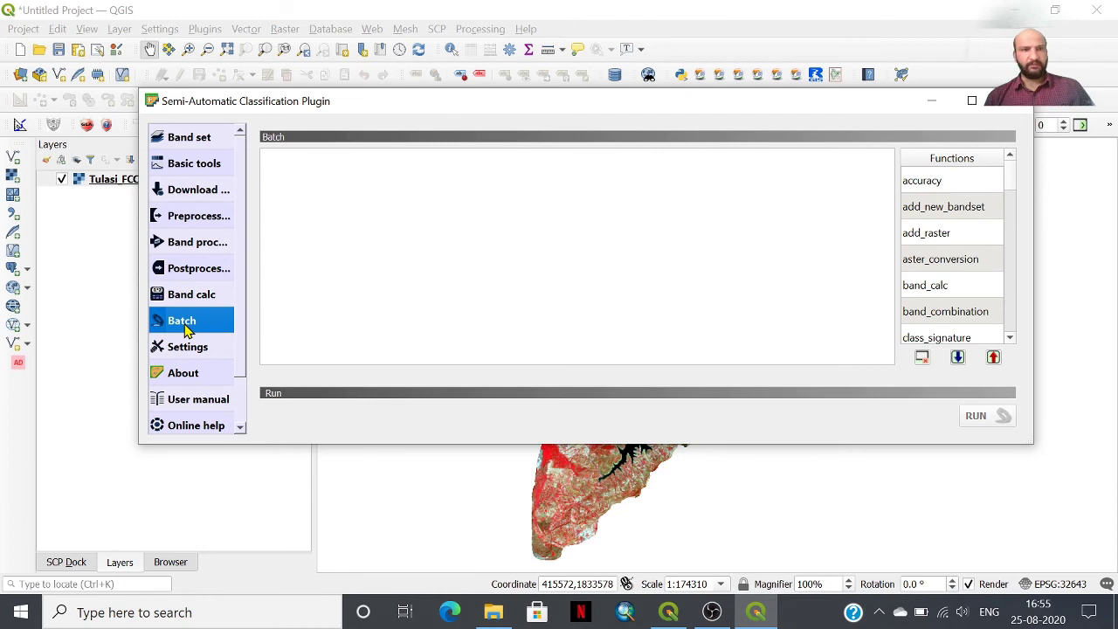
{"action": "left_click", "coordinate": [182, 358]}
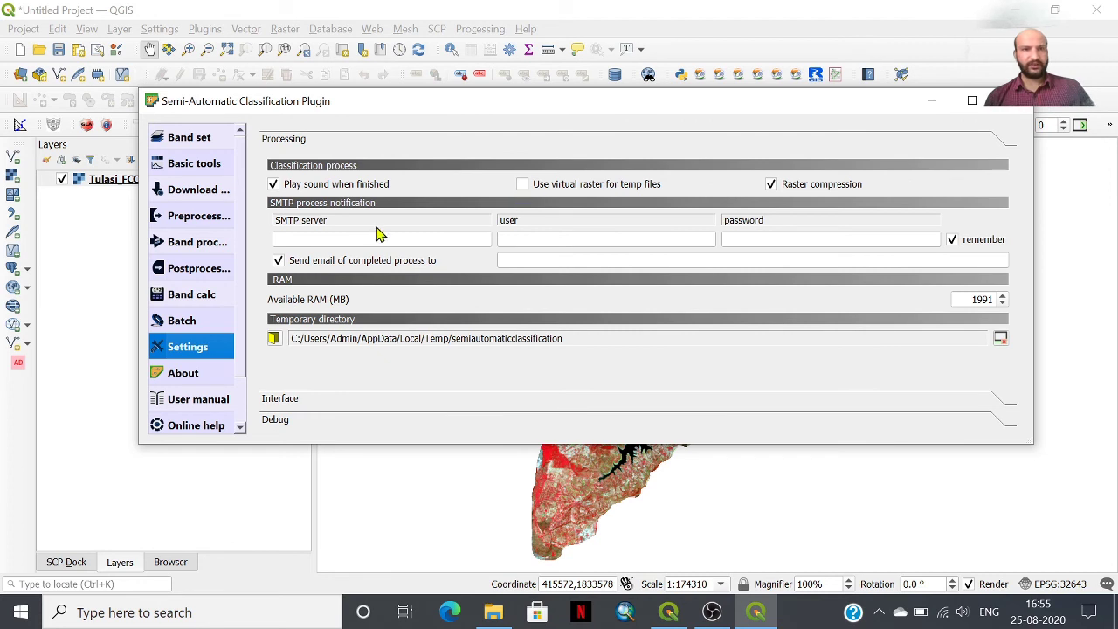
Open the plugin's user manual web page in the browser, and return to the Semi-Automatic Classification Plugin window in QGIS
{"action": "scroll", "coordinate": [238, 390], "scroll_direction": "down", "scroll_amount": 1}
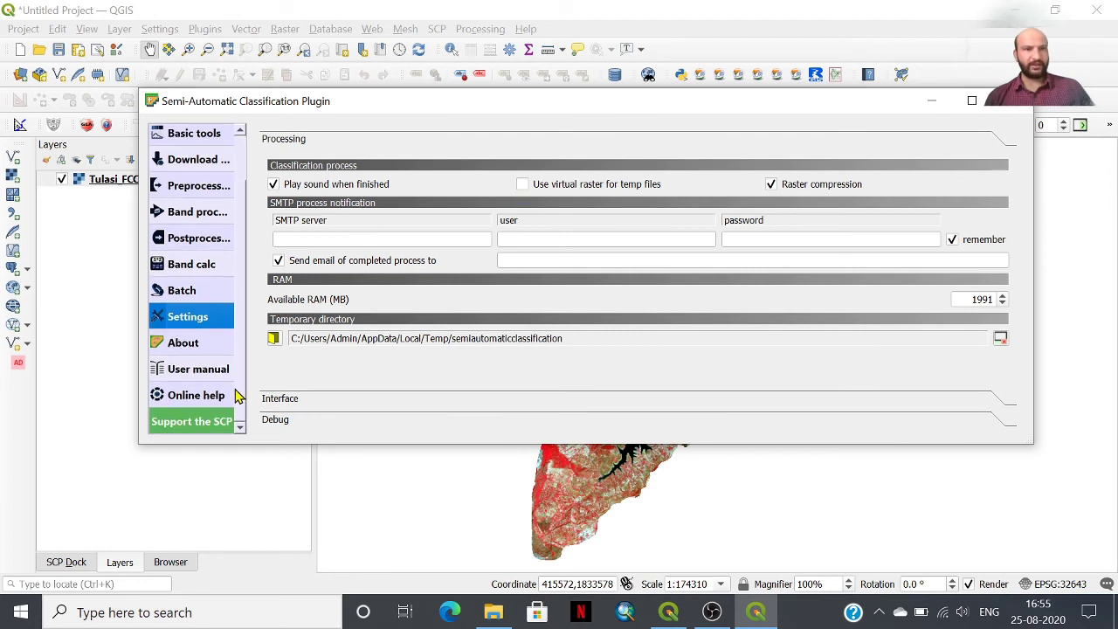
{"action": "left_click", "coordinate": [190, 381]}
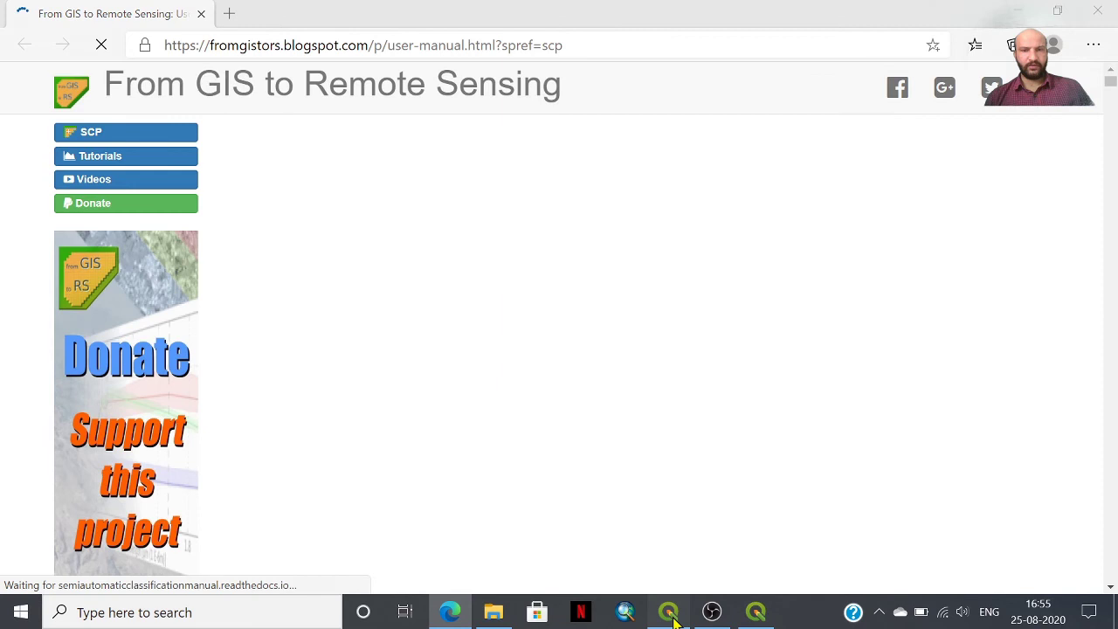
{"action": "left_click", "coordinate": [755, 614]}
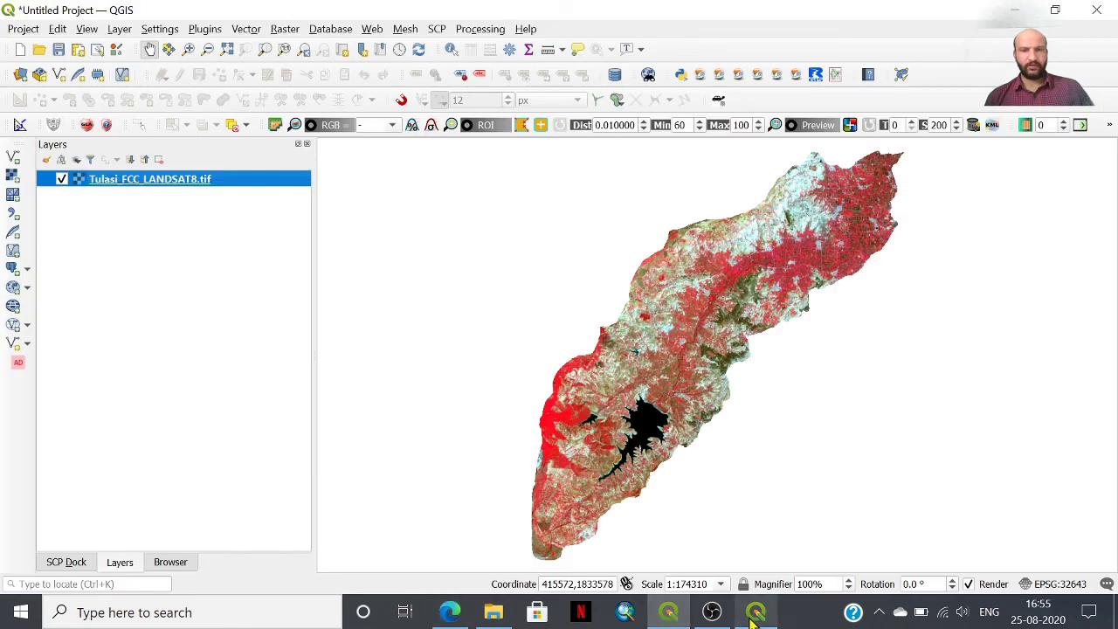
{"action": "left_click", "coordinate": [756, 614]}
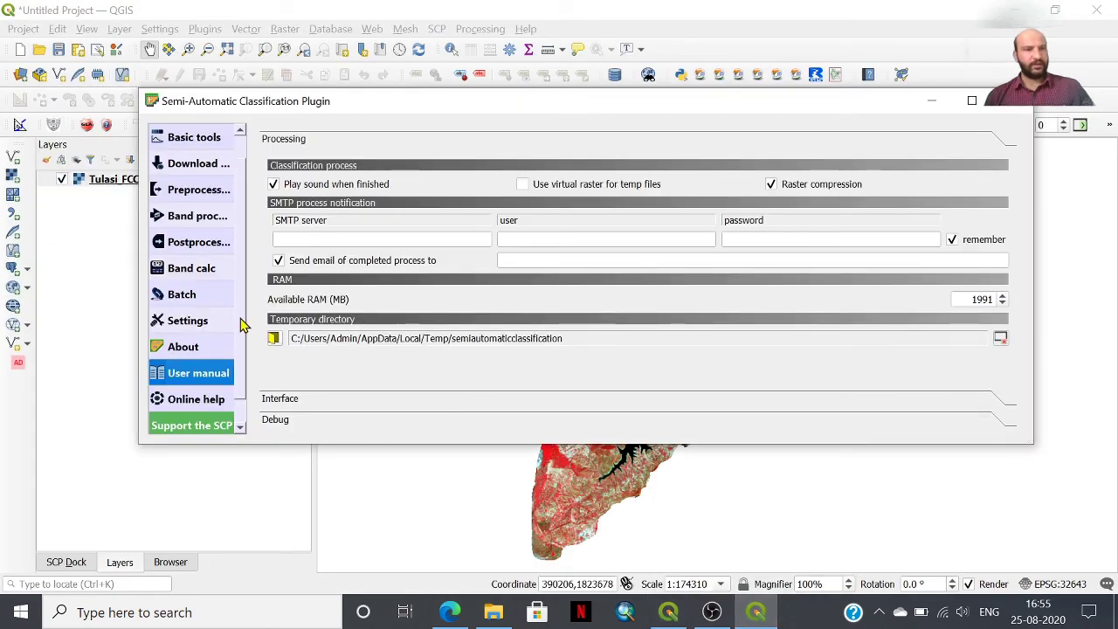
Open the plugin's Online Help web page in the browser, and return to the plugin window in QGIS
{"action": "scroll", "coordinate": [242, 336], "scroll_direction": "down", "scroll_amount": 1}
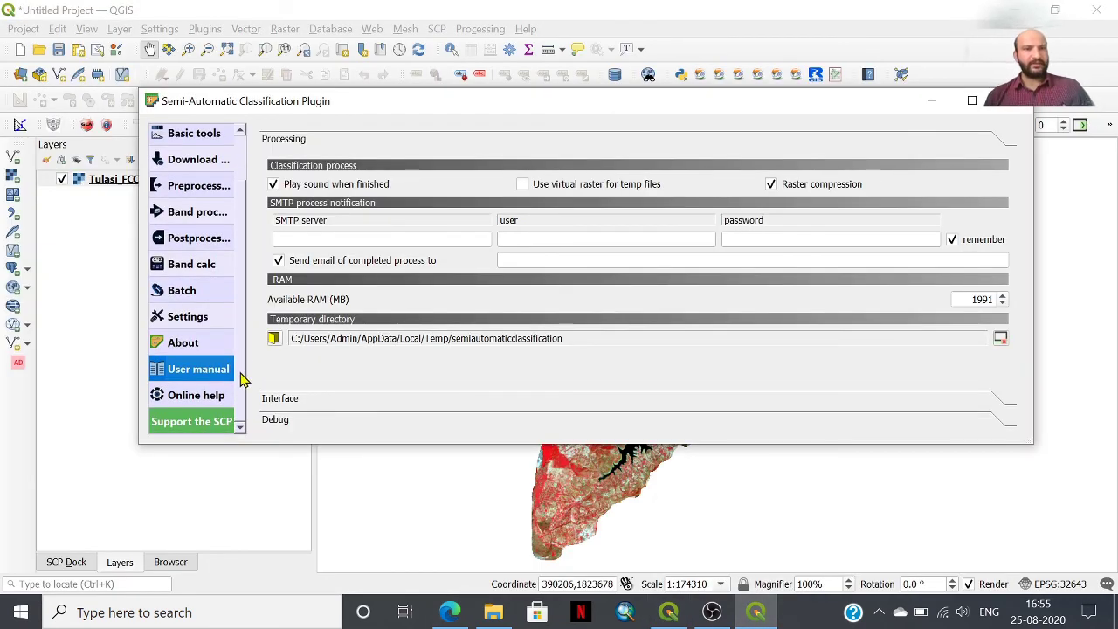
{"action": "left_click", "coordinate": [197, 400]}
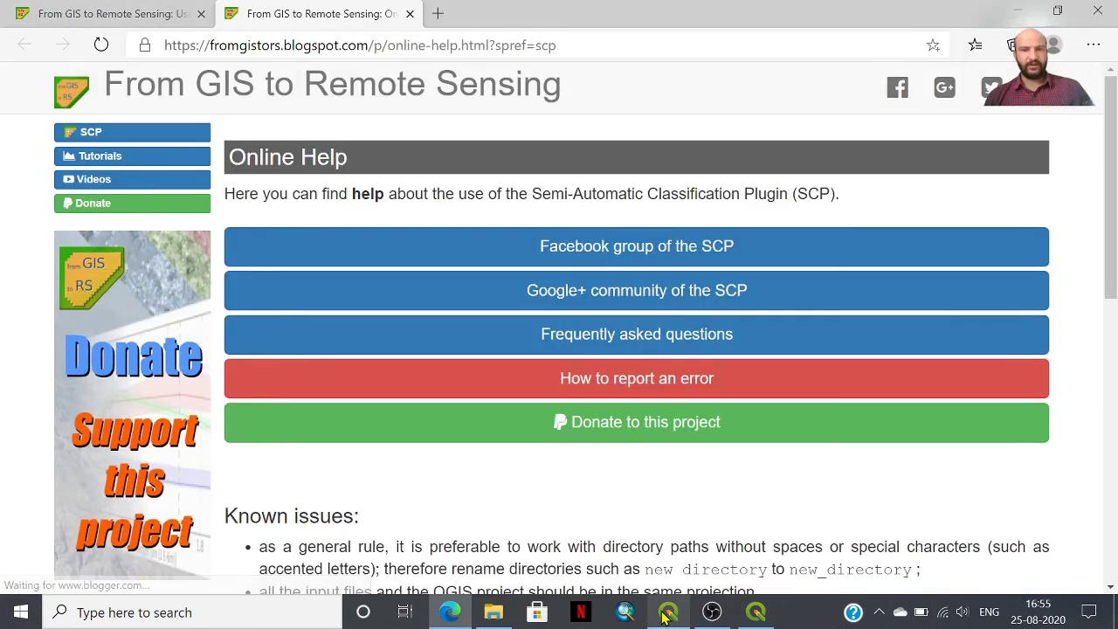
{"action": "left_click", "coordinate": [667, 613]}
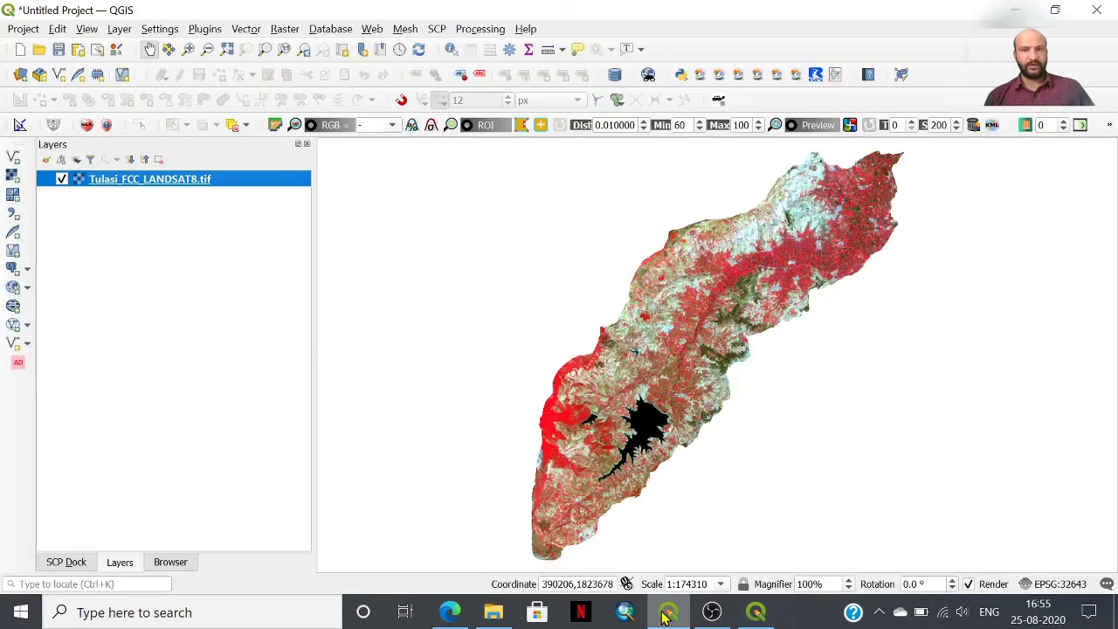
{"action": "left_click", "coordinate": [756, 612]}
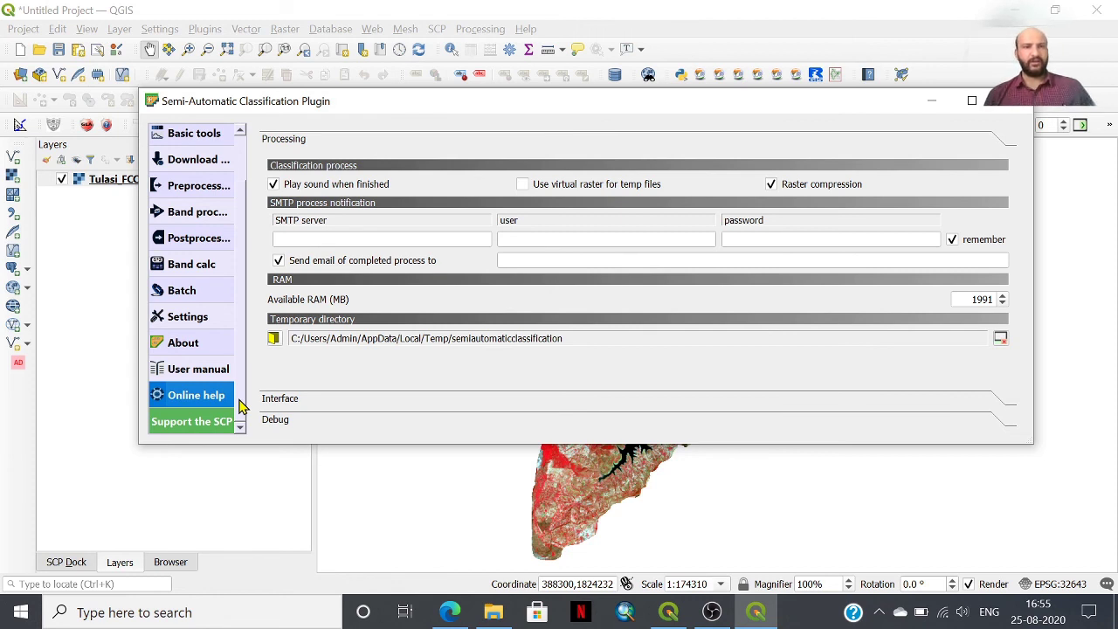
Minimize the plugin window and show the SCP Dock, widening it slightly beside the map
{"action": "scroll", "coordinate": [244, 376], "scroll_direction": "up", "scroll_amount": 1}
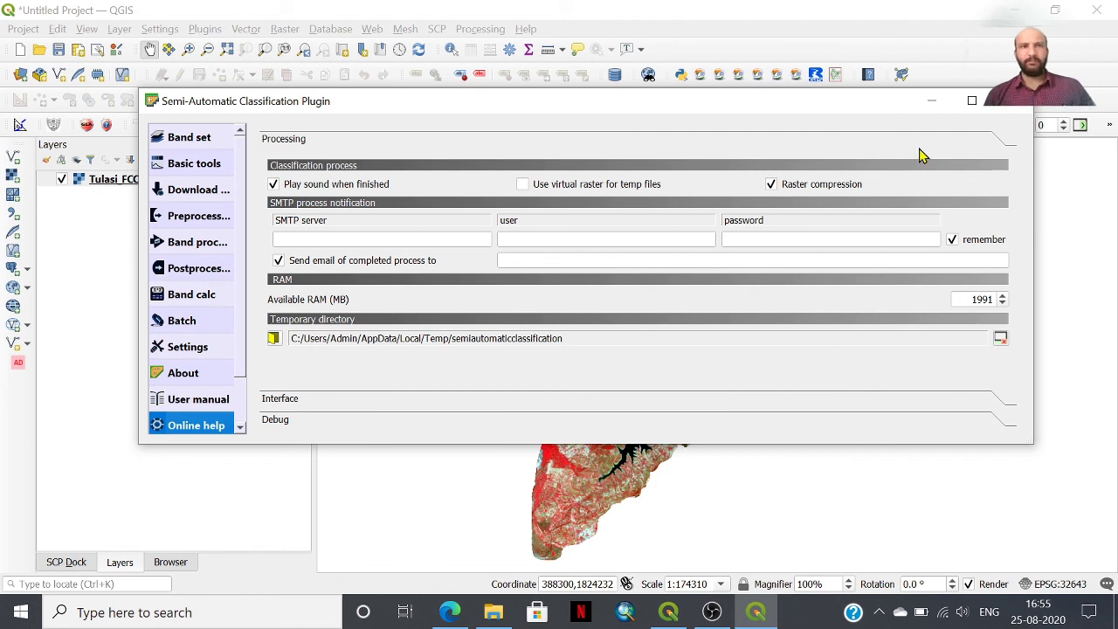
{"action": "left_click", "coordinate": [933, 102]}
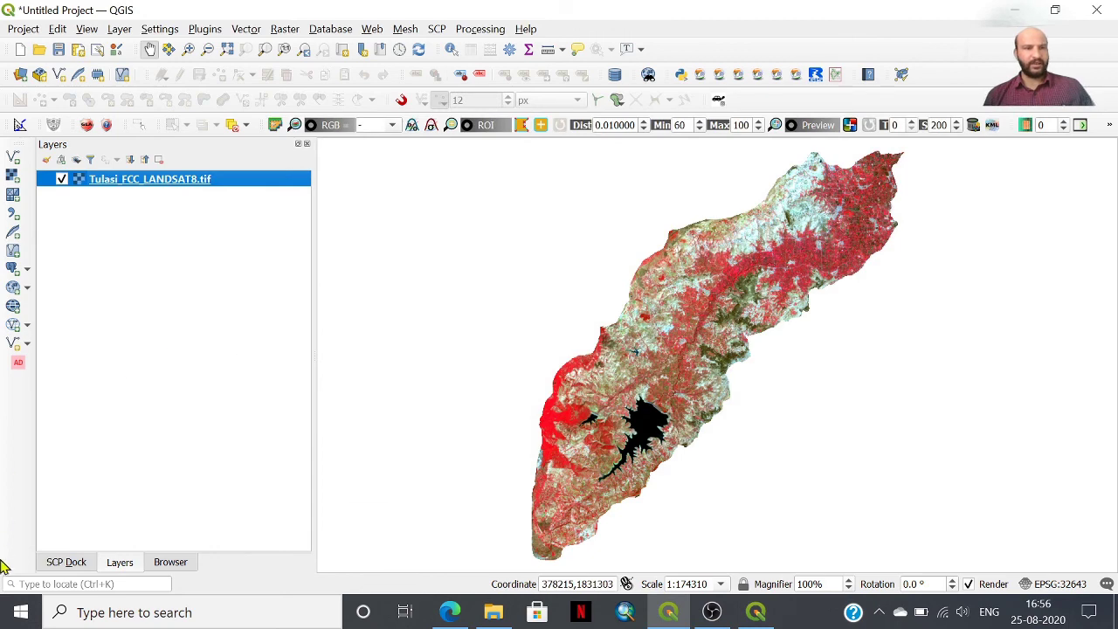
{"action": "left_click", "coordinate": [68, 563]}
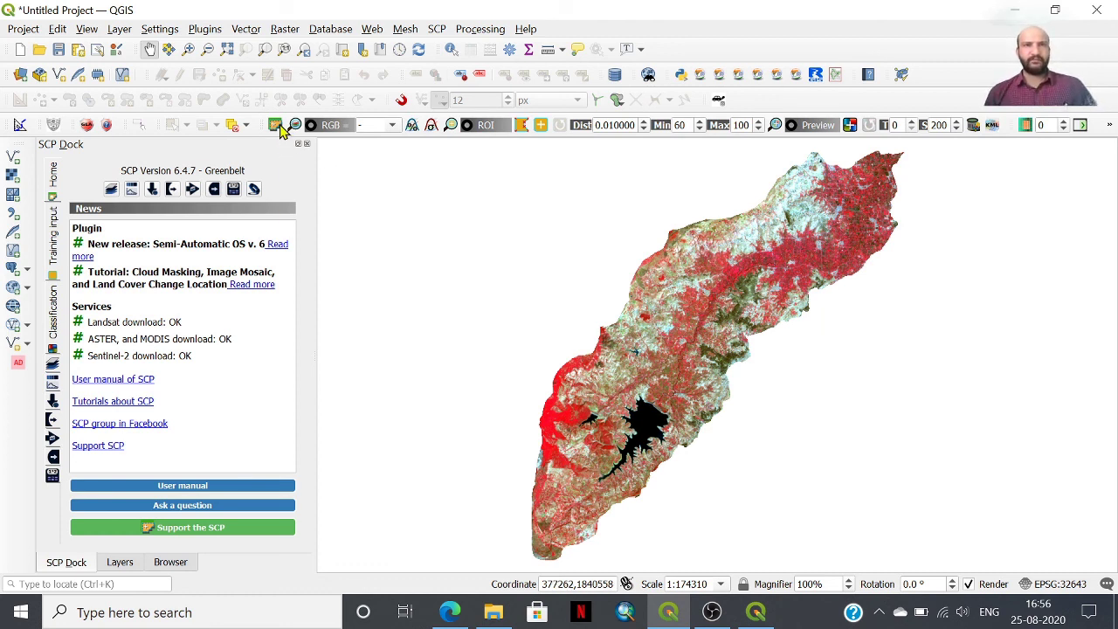
{"action": "left_click_drag", "start_coordinate": [312, 227], "coordinate": [371, 246]}
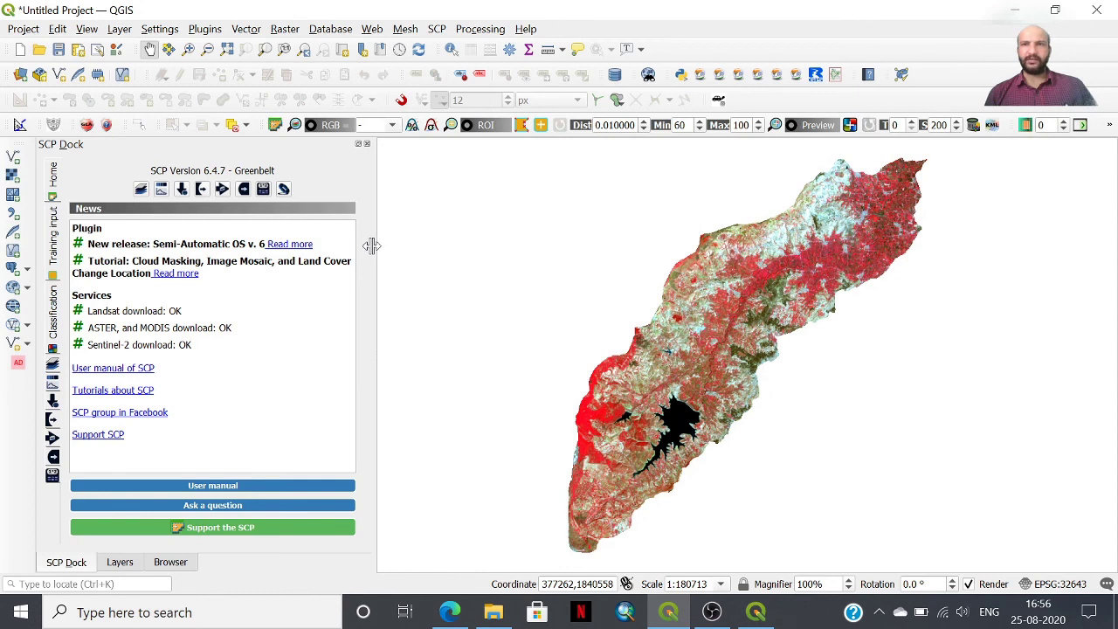
{"action": "left_click_drag", "start_coordinate": [374, 247], "coordinate": [369, 242]}
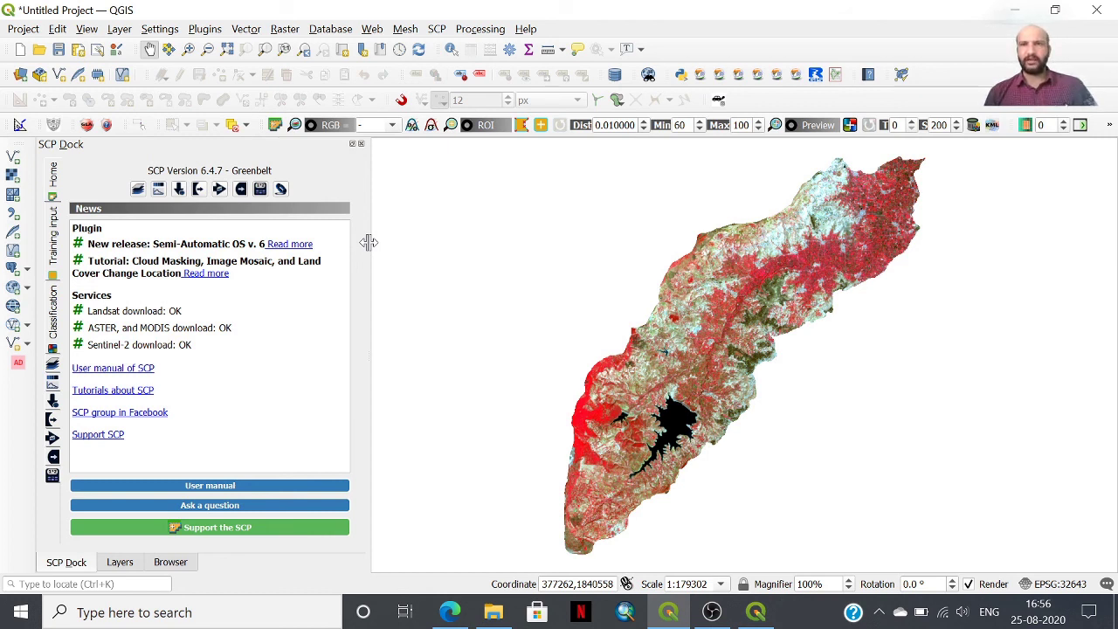
{"action": "left_click_drag", "start_coordinate": [369, 242], "coordinate": [363, 238]}
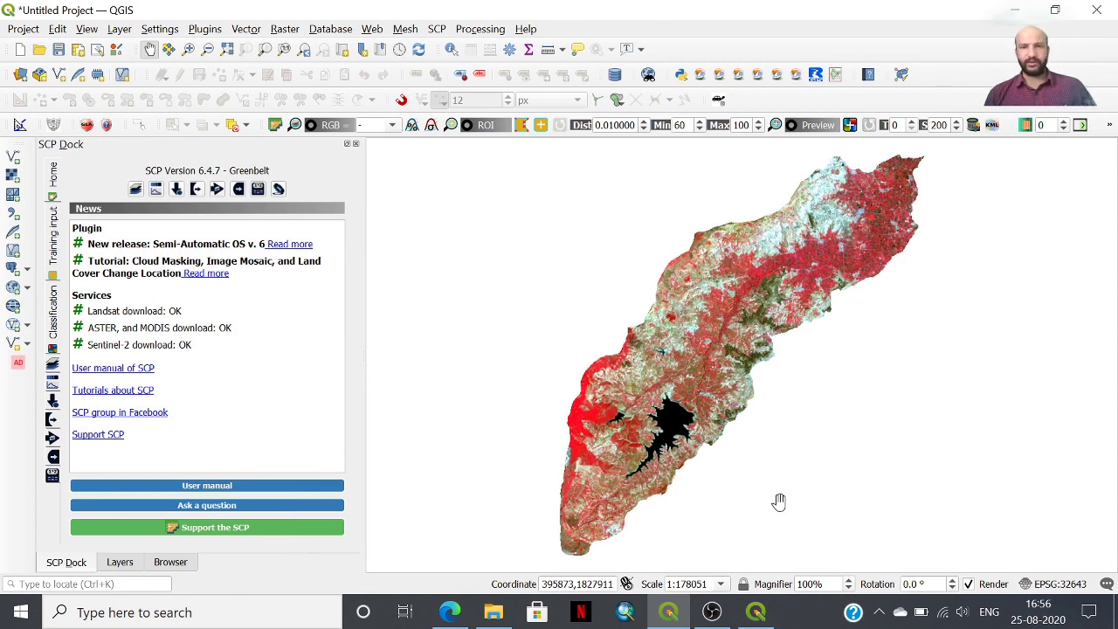
{"action": "mouse_move", "coordinate": [767, 617]}
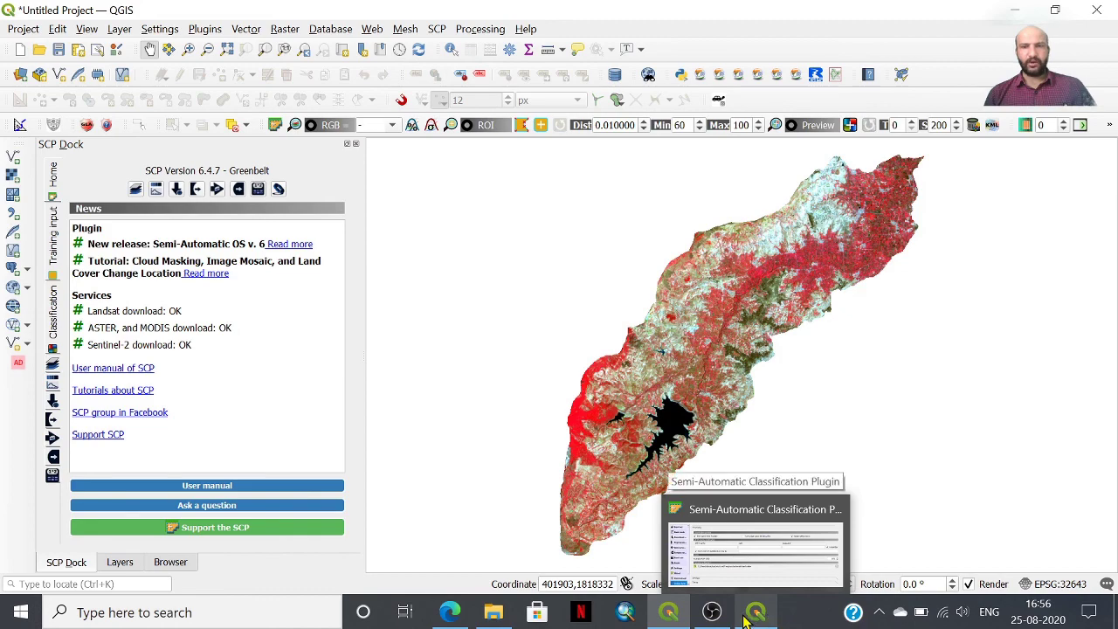